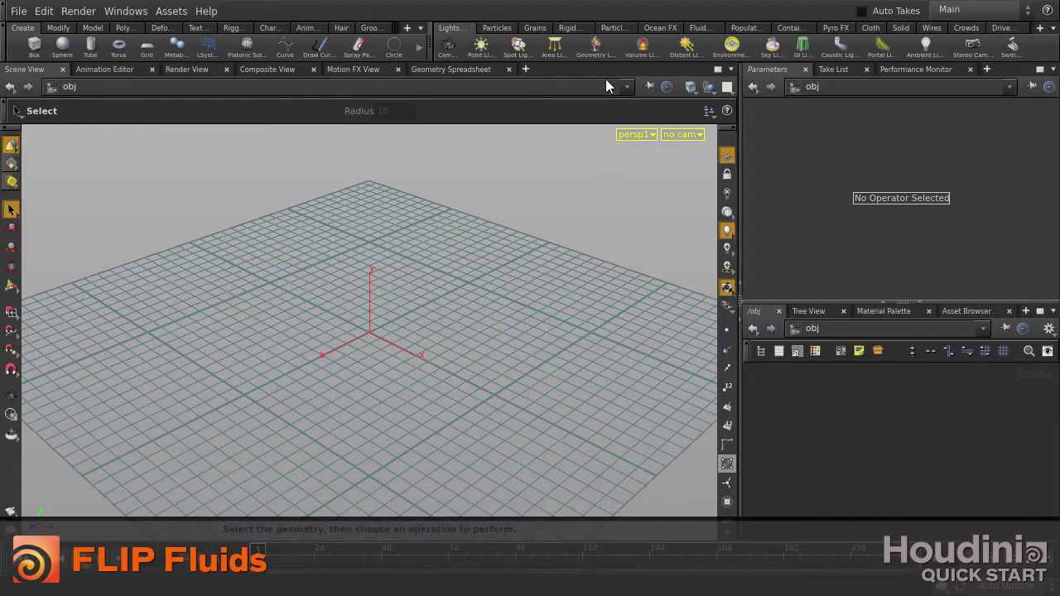
# Add a FLIP Tank from the Particle Fluids shelf, creating the fluidtank_initial object
pyautogui.click(613, 28)
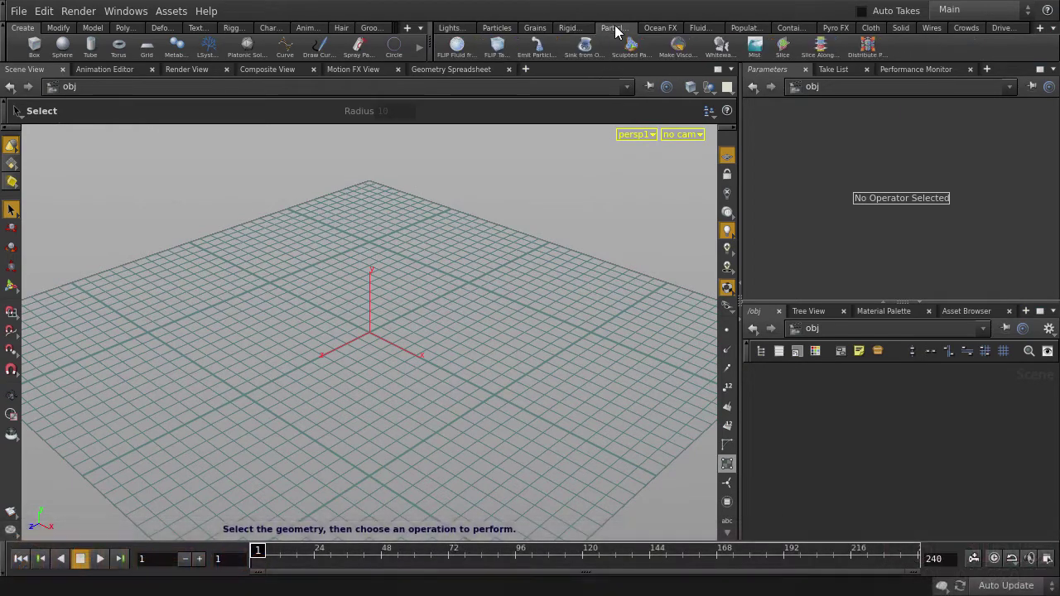
pyautogui.keyDown('alt'); pyautogui.click(493, 47); pyautogui.keyUp('alt')
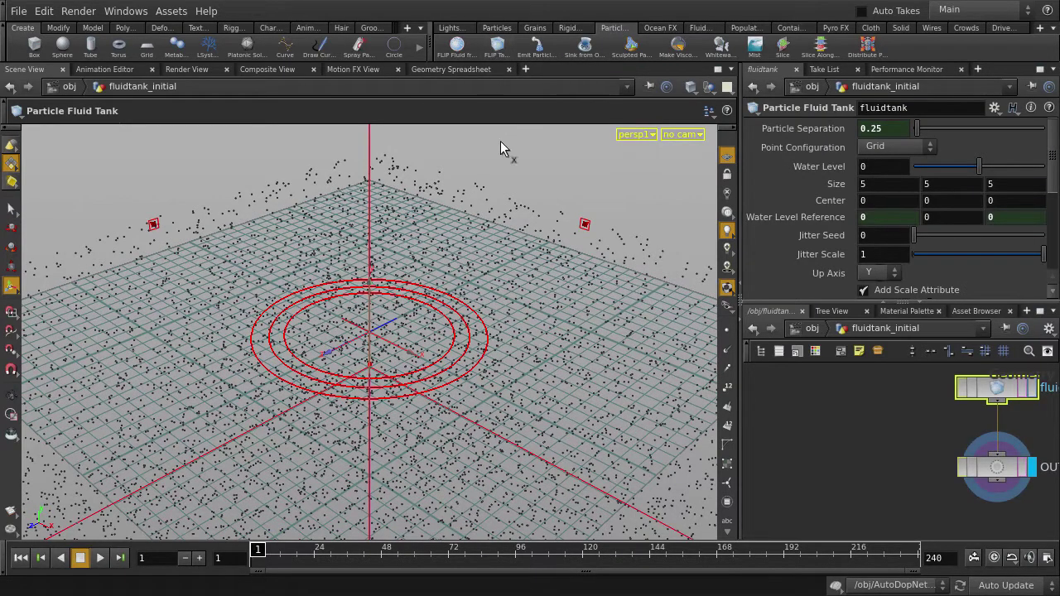
# Set the particle fluid tank size to 10 by 5 by 10
pyautogui.press('Escape')
pyautogui.moveTo(500, 147); pyautogui.dragTo(300, 198, button='right')
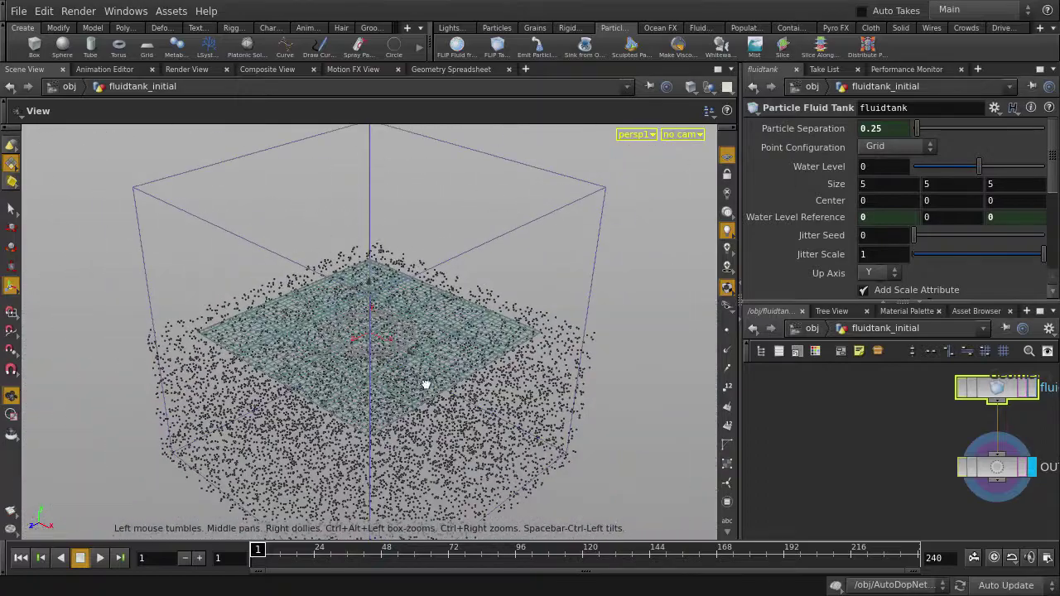
pyautogui.moveTo(425, 385); pyautogui.dragTo(439, 370)
pyautogui.press('Return')
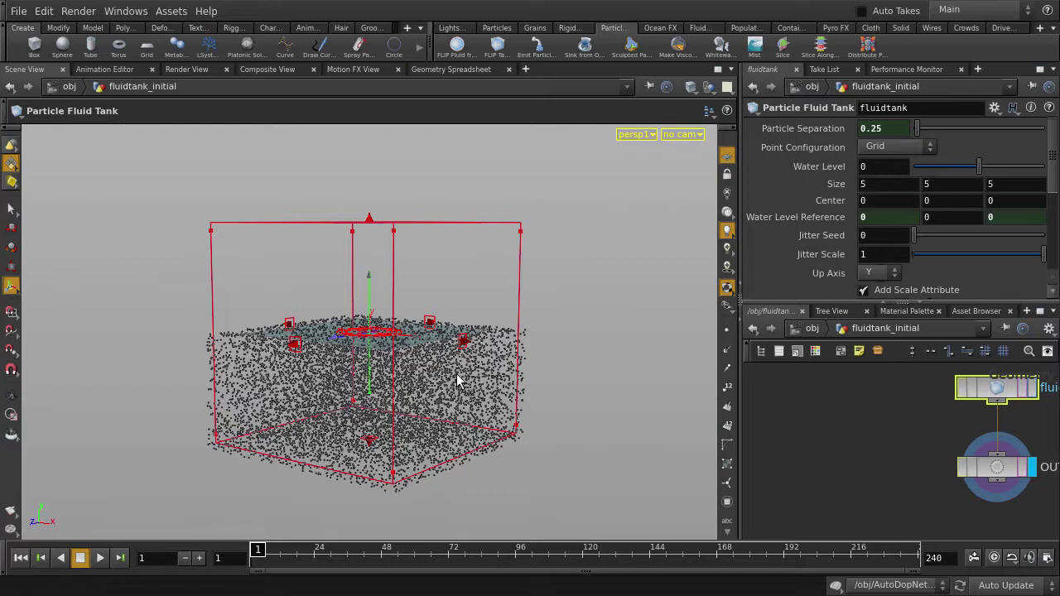
pyautogui.moveTo(741, 398); pyautogui.dragTo(495, 397)
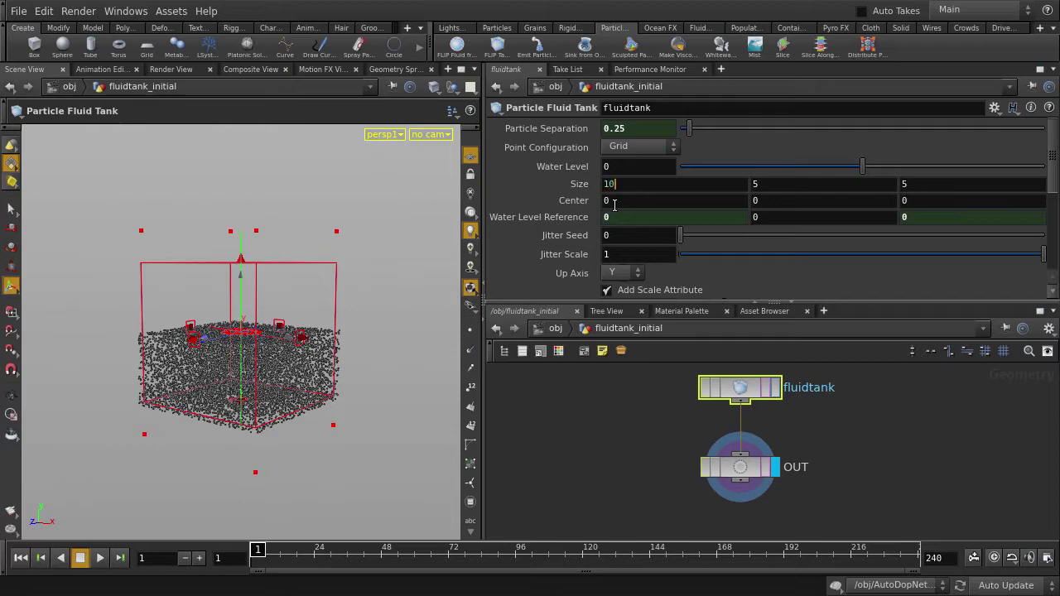
pyautogui.press('Tab')
pyautogui.press('Return')
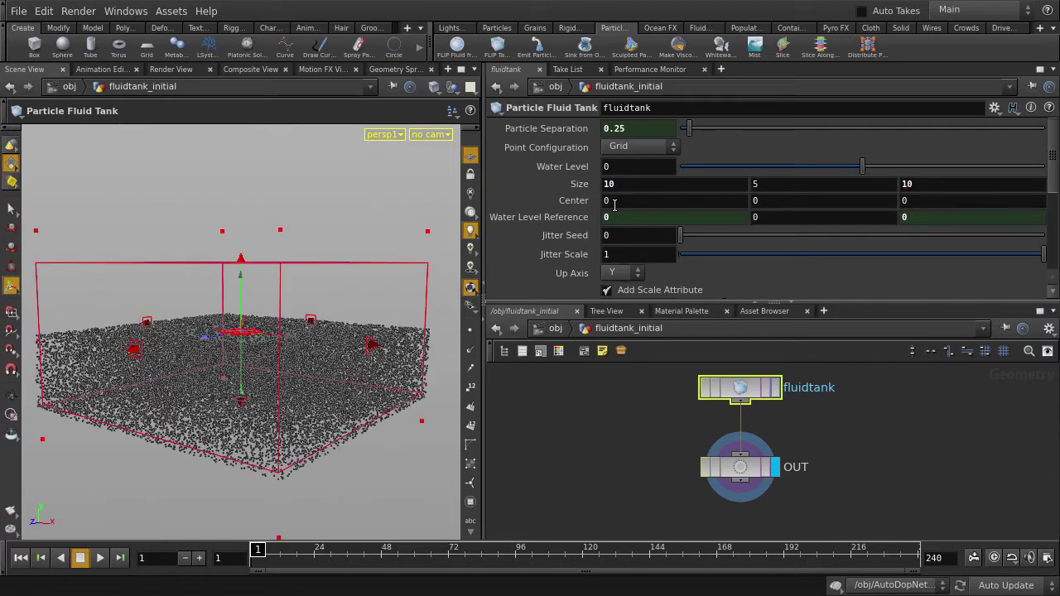
# Test moving the tank box up and down, undo the move, and try the Water Level value
pyautogui.moveTo(321, 169); pyautogui.dragTo(339, 201)
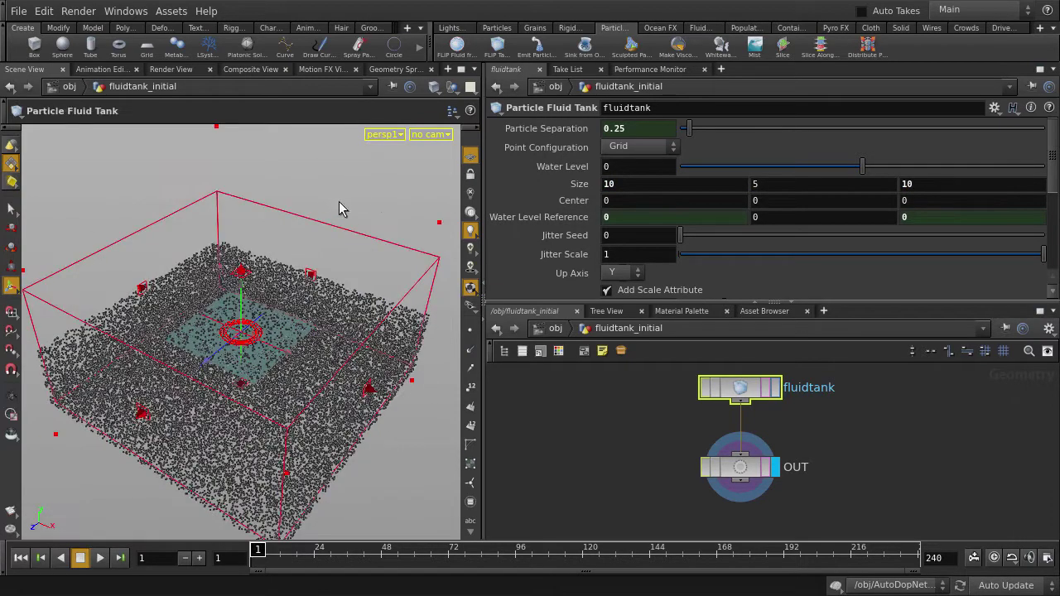
pyautogui.scroll(5, 304, 333)
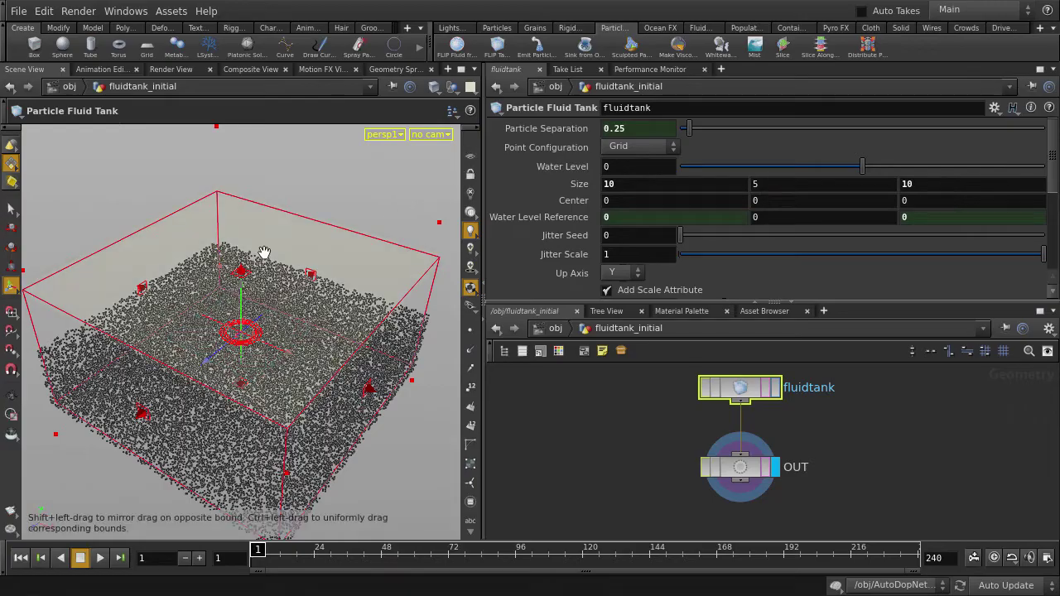
pyautogui.moveTo(305, 334); pyautogui.dragTo(254, 220)
pyautogui.scroll(-5, 290, 276)
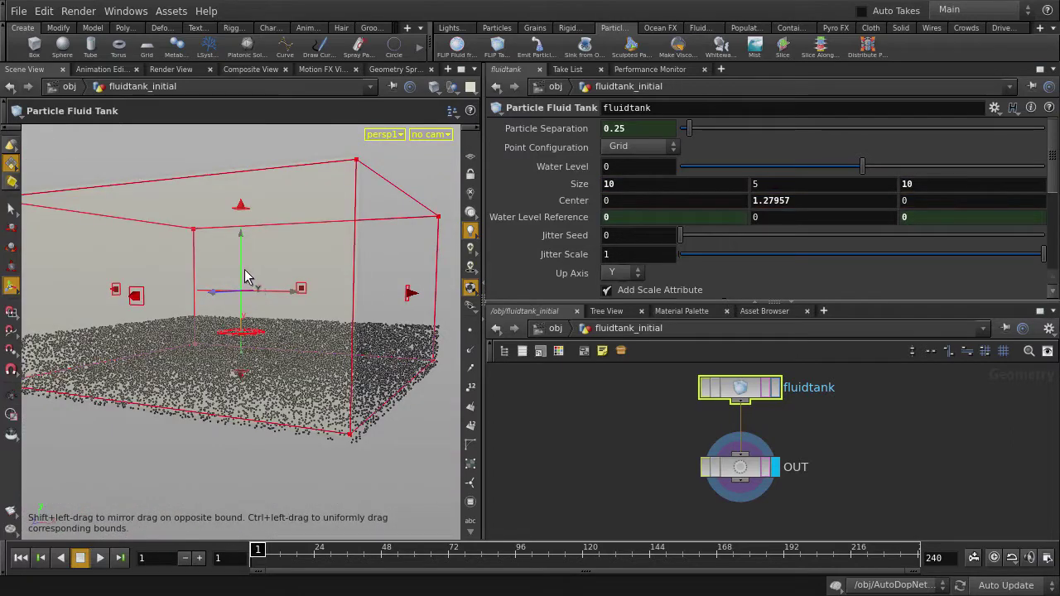
pyautogui.moveTo(241, 271)
pyautogui.mouseDown()
pyautogui.moveTo(243, 279)
pyautogui.moveTo(242, 251)
pyautogui.mouseUp()
pyautogui.hotkey('ctrl', 'z')
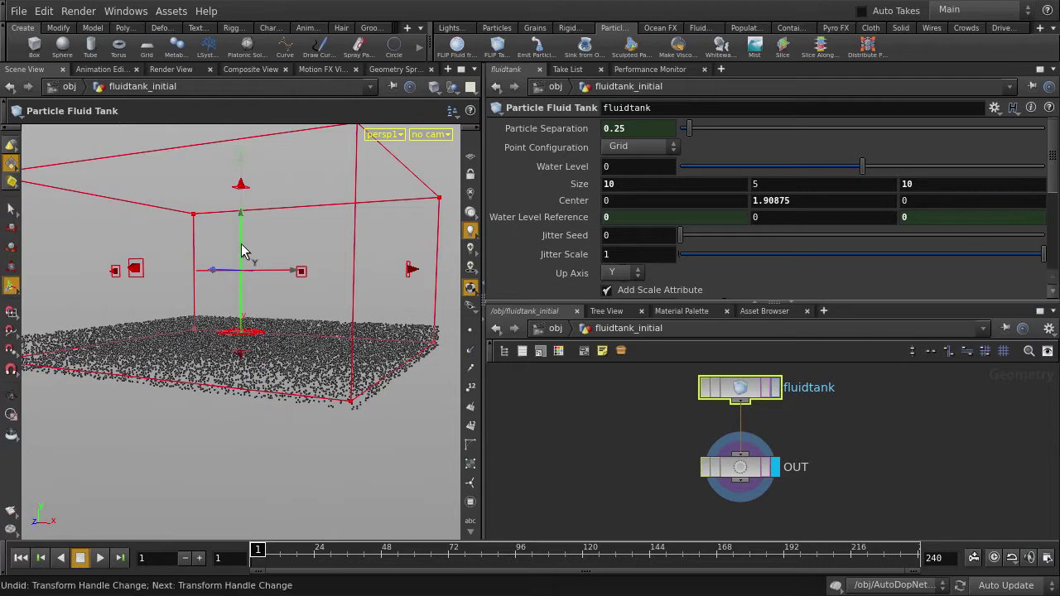
pyautogui.moveTo(553, 169); pyautogui.dragTo(561, 136, button='middle')
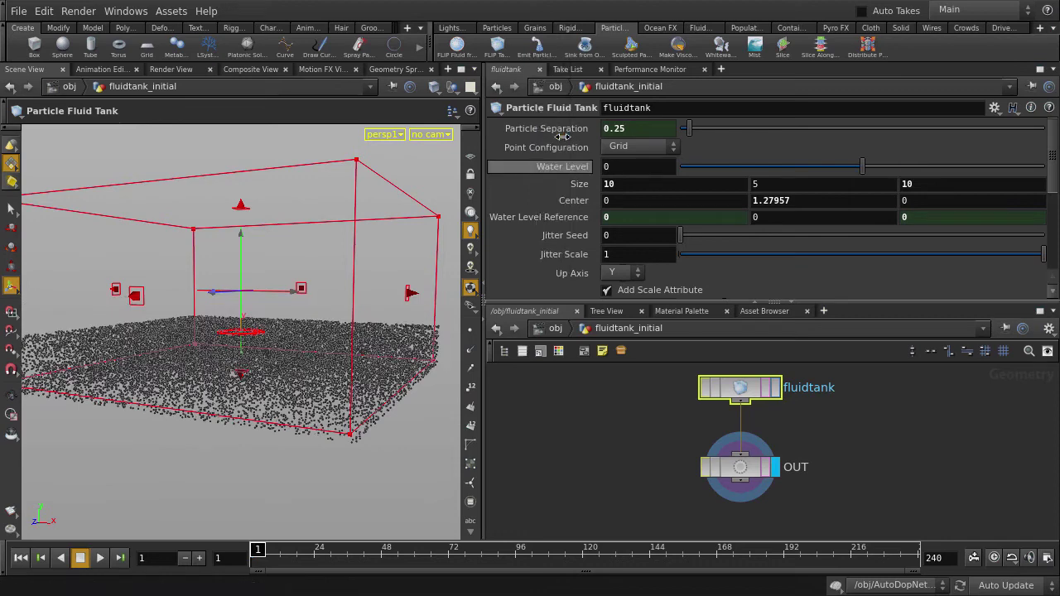
# Return to /obj, play the FLIP simulation to about frame 33, and rewind to frame 1
pyautogui.press('s')
pyautogui.press('u')
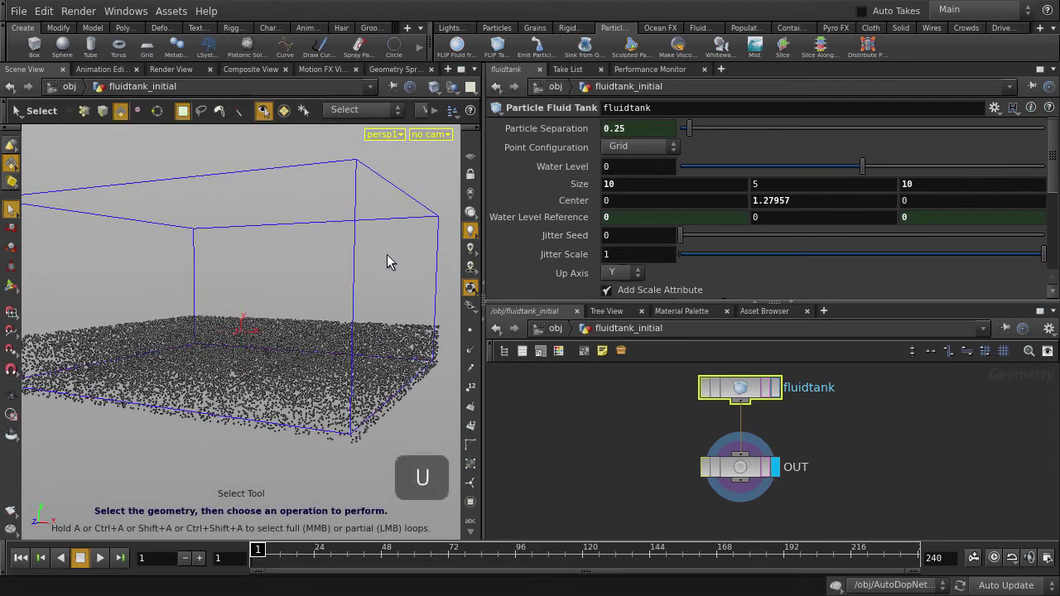
pyautogui.moveTo(359, 257); pyautogui.dragTo(311, 295)
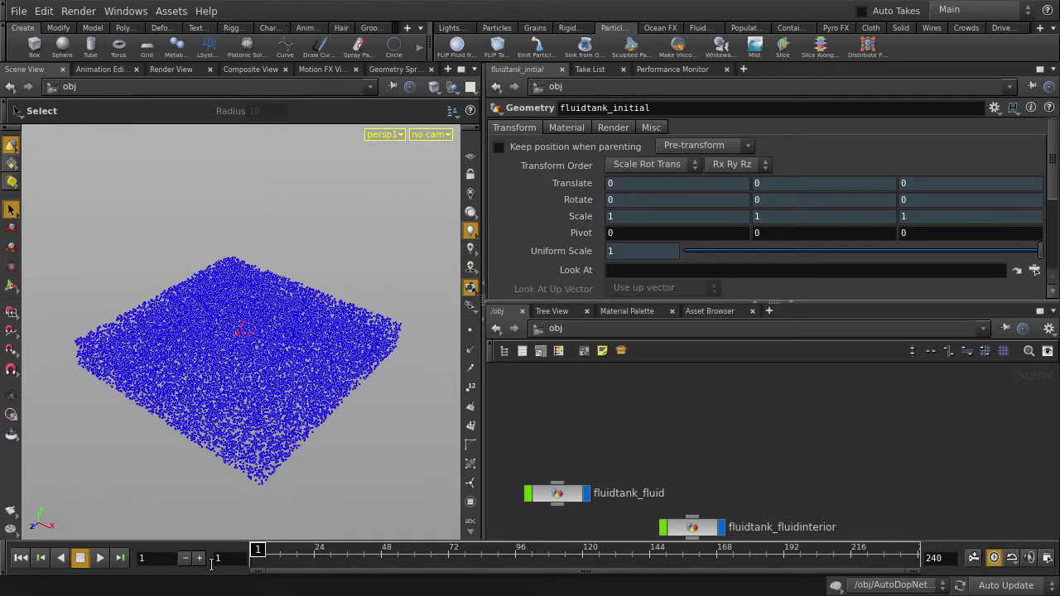
pyautogui.click(103, 562)
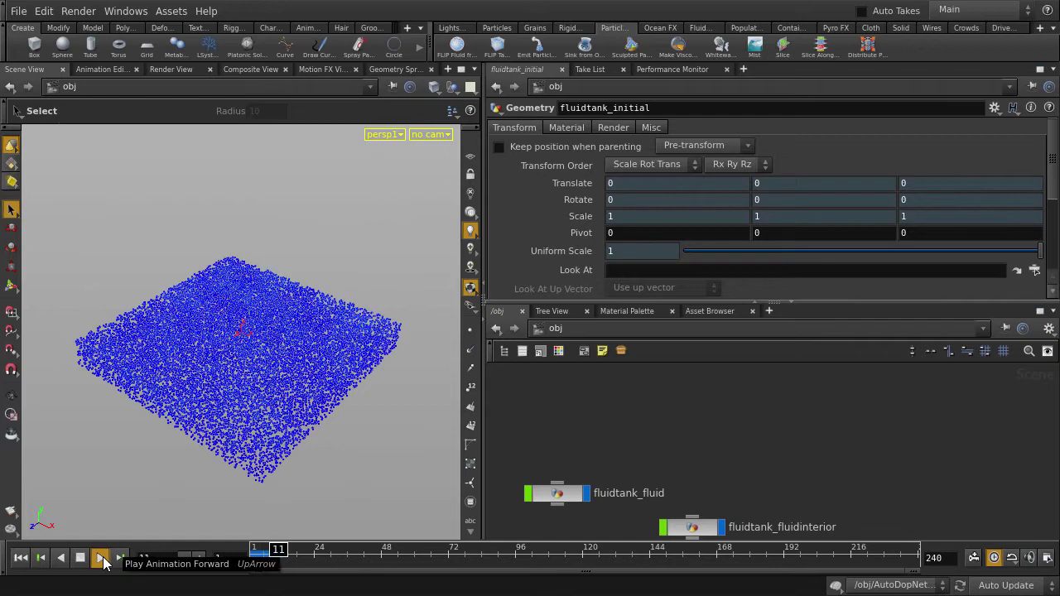
pyautogui.click(83, 558)
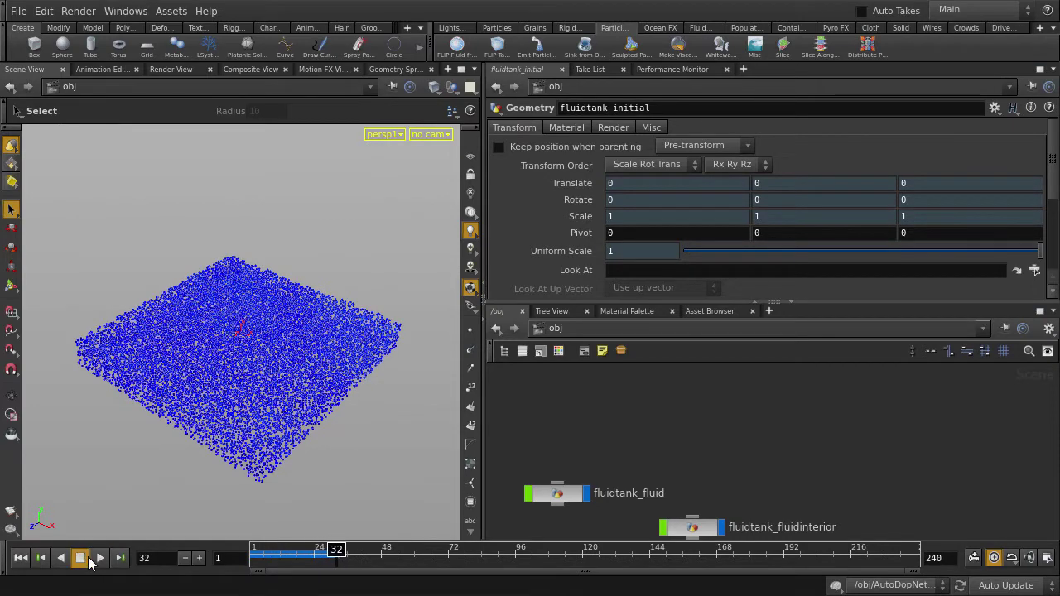
pyautogui.click(19, 557)
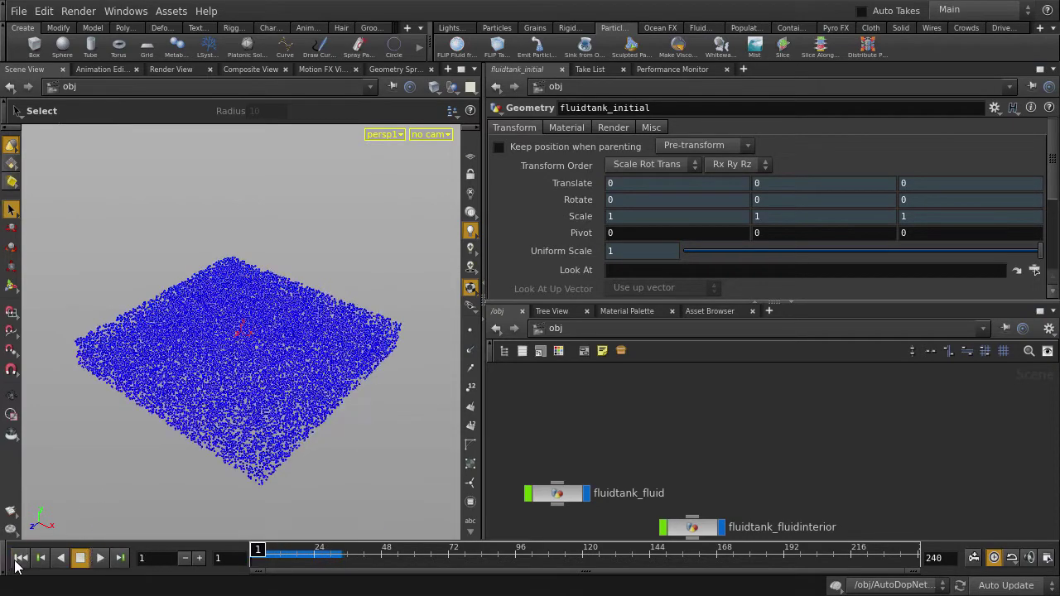
# Create a sphere with uniform scale 3 and lift it to Y 4.7599 above the fluid
pyautogui.keyDown('ctrl'); pyautogui.click(63, 47); pyautogui.keyUp('ctrl')
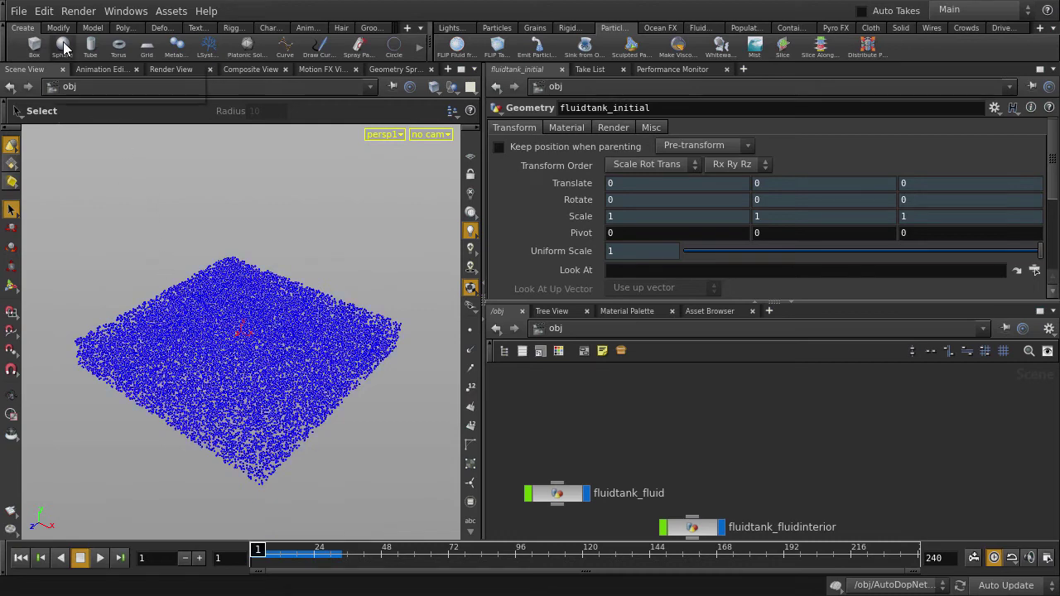
pyautogui.moveTo(154, 307); pyautogui.dragTo(246, 272)
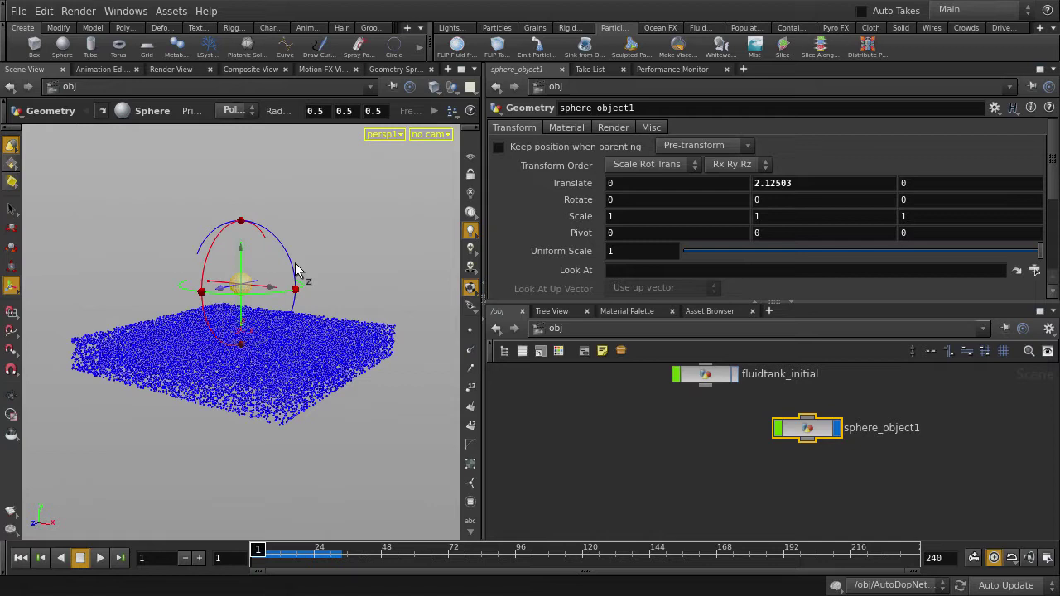
pyautogui.press('Return')
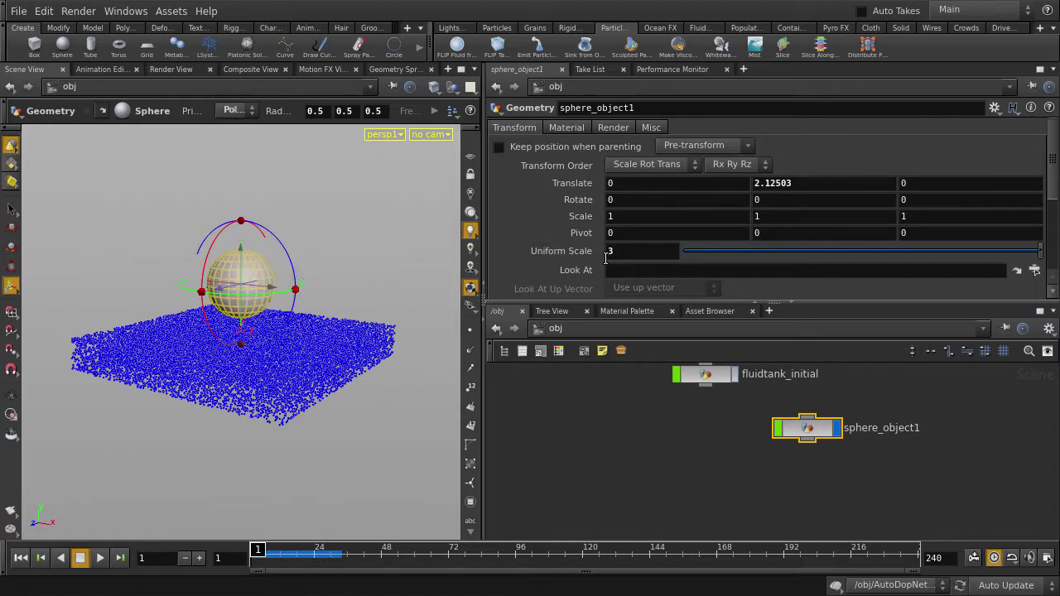
pyautogui.moveTo(240, 267); pyautogui.dragTo(249, 196)
pyautogui.press('r')
pyautogui.press('s')
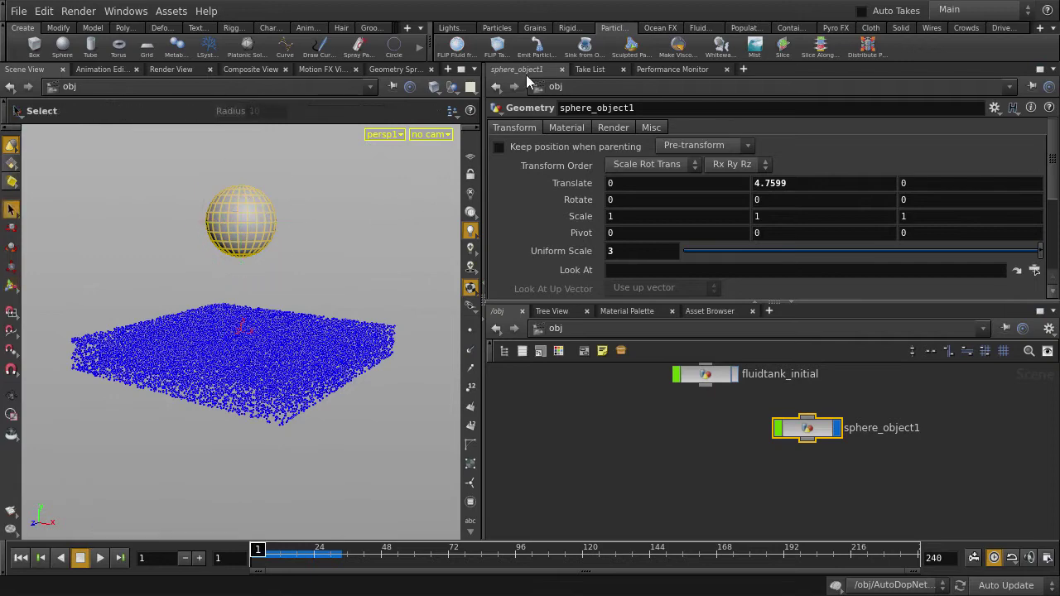
# Turn the sphere into an RBD Object from the Rigid Bodies shelf
pyautogui.click(569, 29)
pyautogui.click(469, 46)
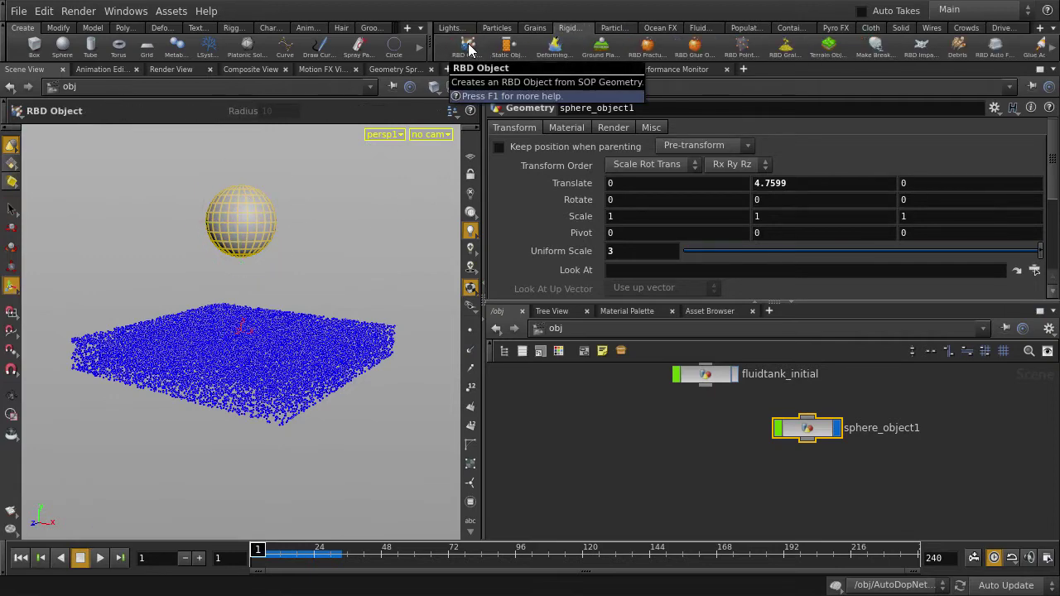
pyautogui.press('Escape')
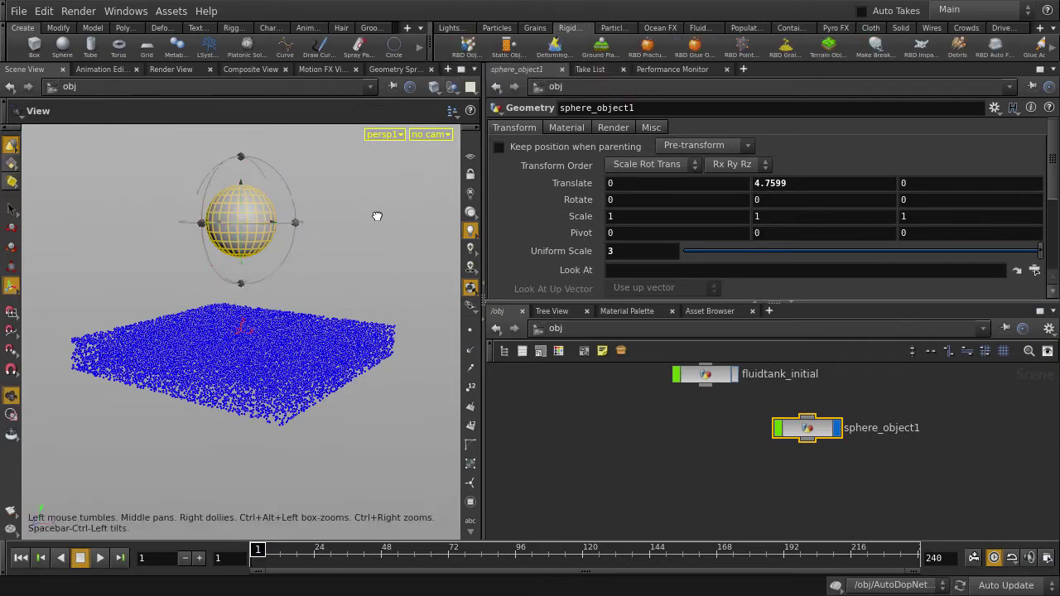
pyautogui.moveTo(379, 218); pyautogui.dragTo(383, 231)
pyautogui.press('s')
pyautogui.click(385, 231)
# Play the sphere falling into the fluid to frame 61, rewind, and lay out the nodes
pyautogui.press('Up')
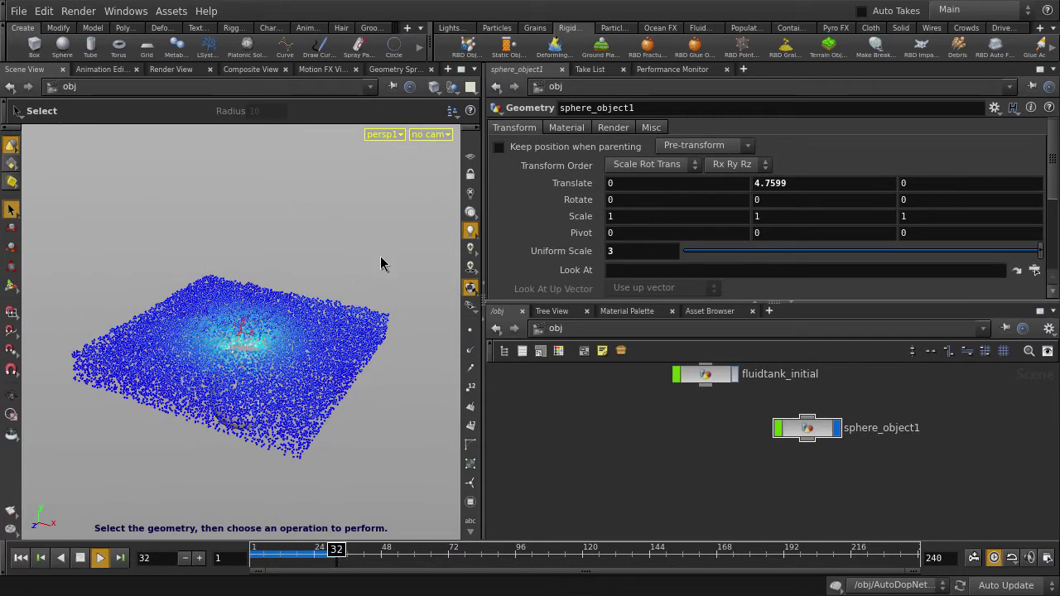
pyautogui.click(79, 560)
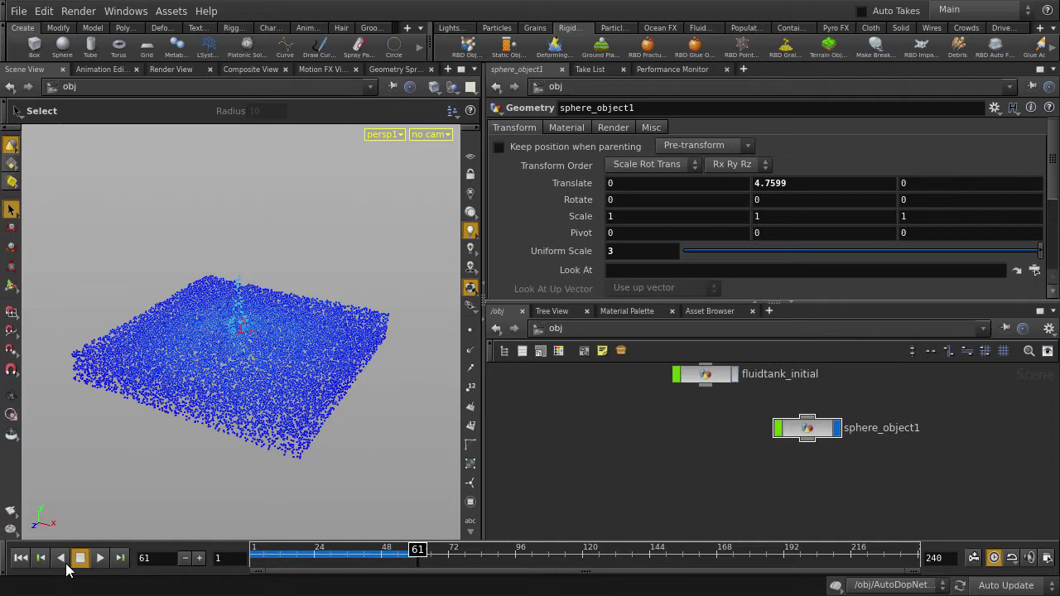
pyautogui.click(22, 560)
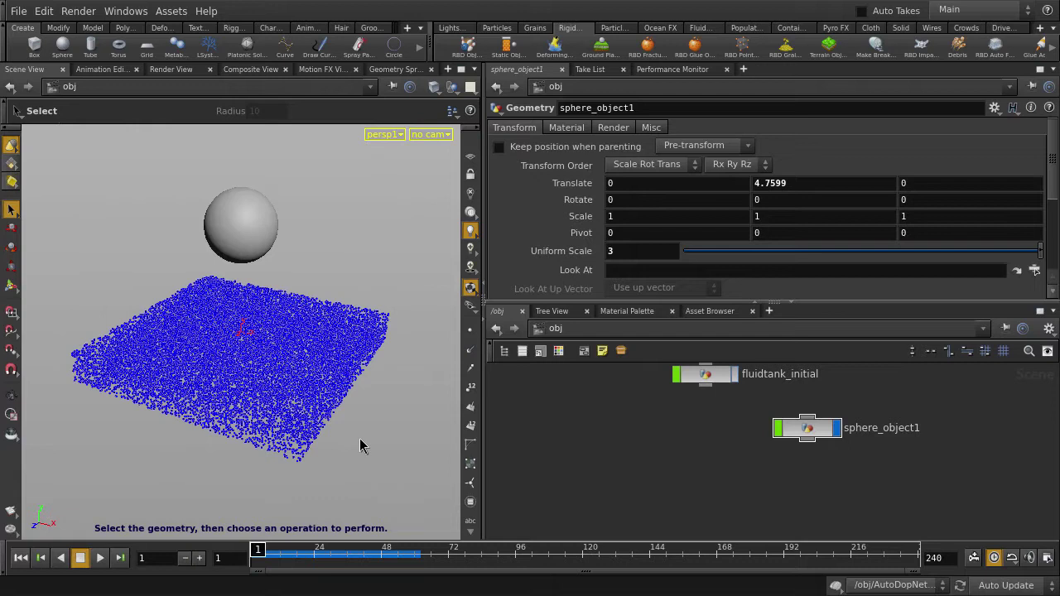
pyautogui.press('l')
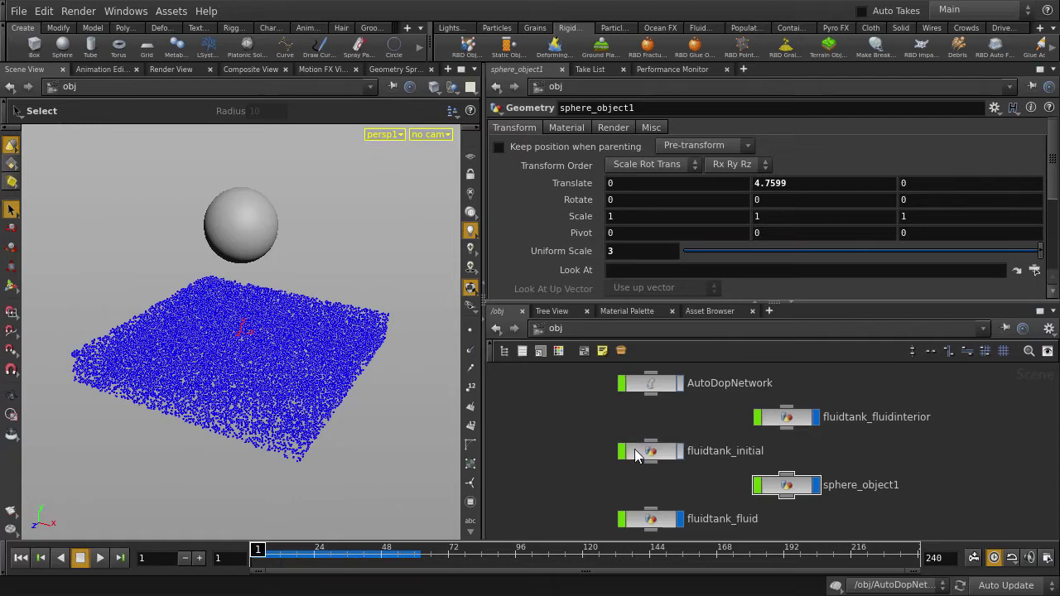
# Inside fluidtank_initial, raise the tank height to 30 and finish the tank to build its simulation
pyautogui.doubleClick(635, 450)
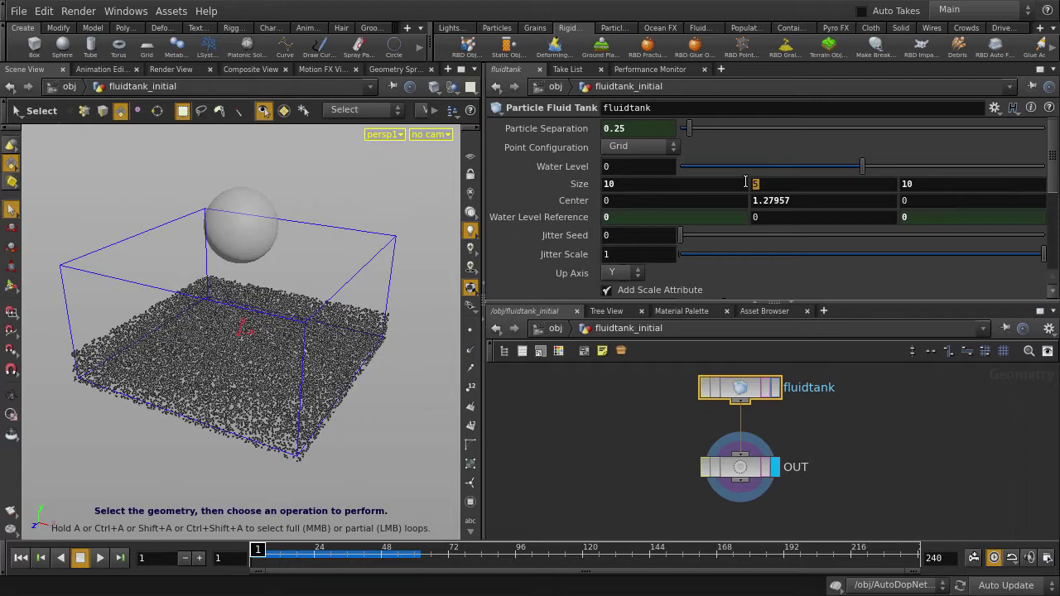
pyautogui.write('30')
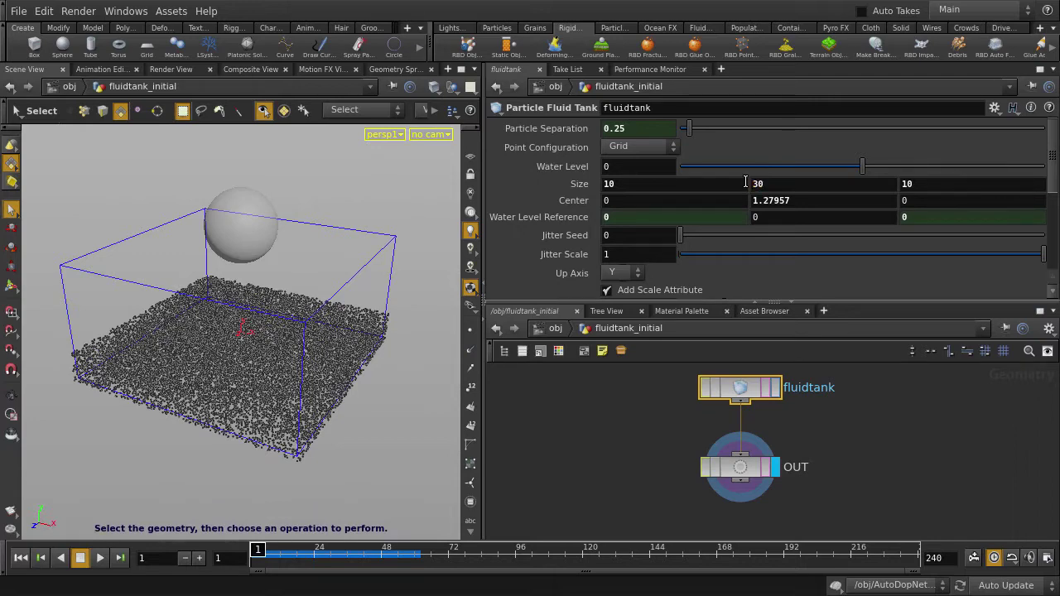
pyautogui.press('Return')
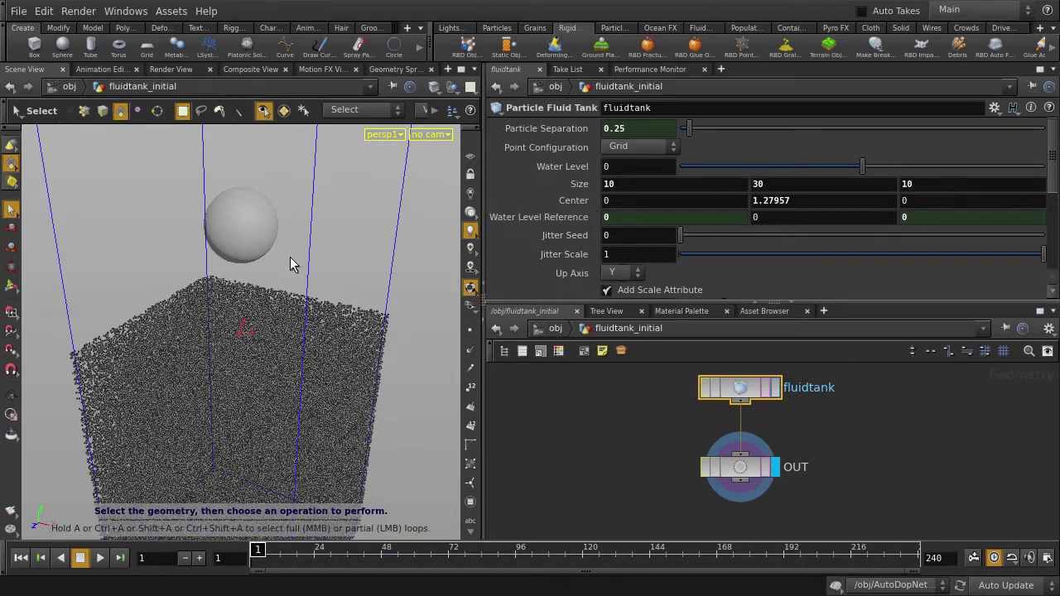
pyautogui.click(12, 286)
pyautogui.keyDown('alt'); pyautogui.moveTo(50, 311); pyautogui.dragTo(235, 372); pyautogui.keyUp('alt')
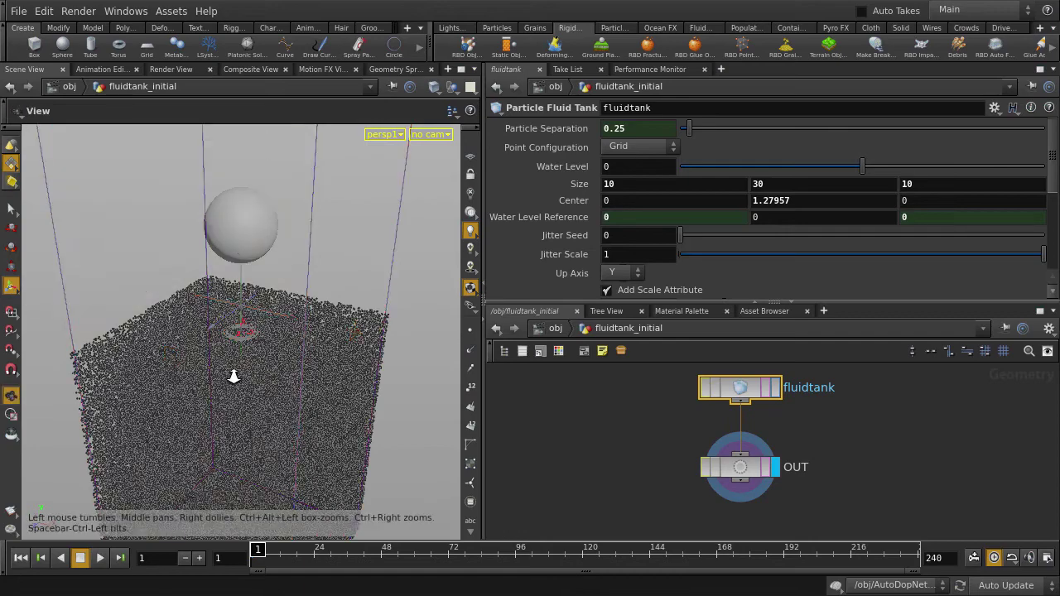
pyautogui.scroll(-3, 239, 329)
pyautogui.keyDown('alt'); pyautogui.moveTo(244, 274); pyautogui.dragTo(243, 199); pyautogui.keyUp('alt')
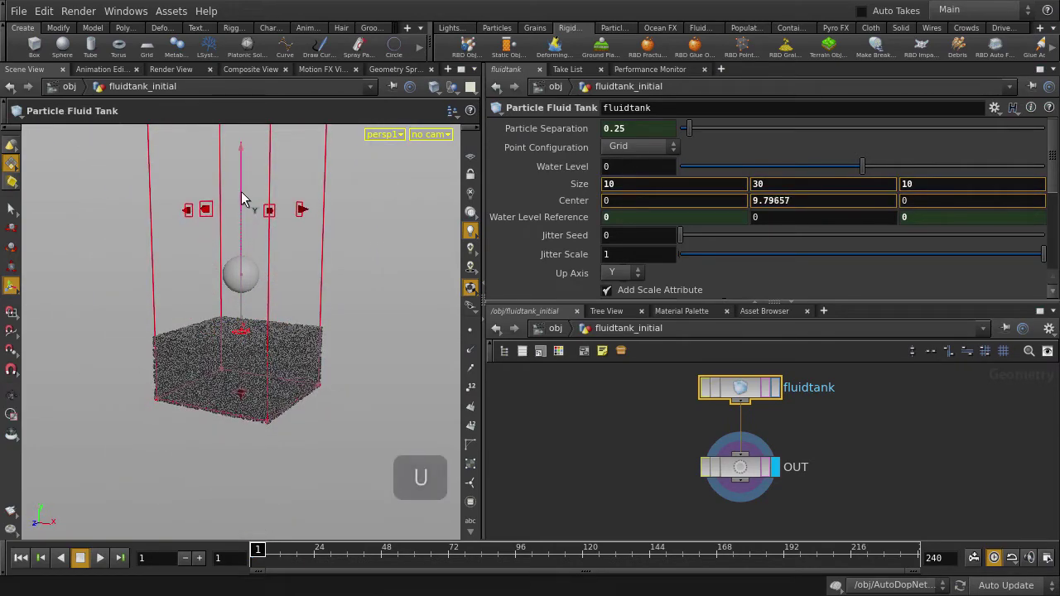
pyautogui.press('Return')
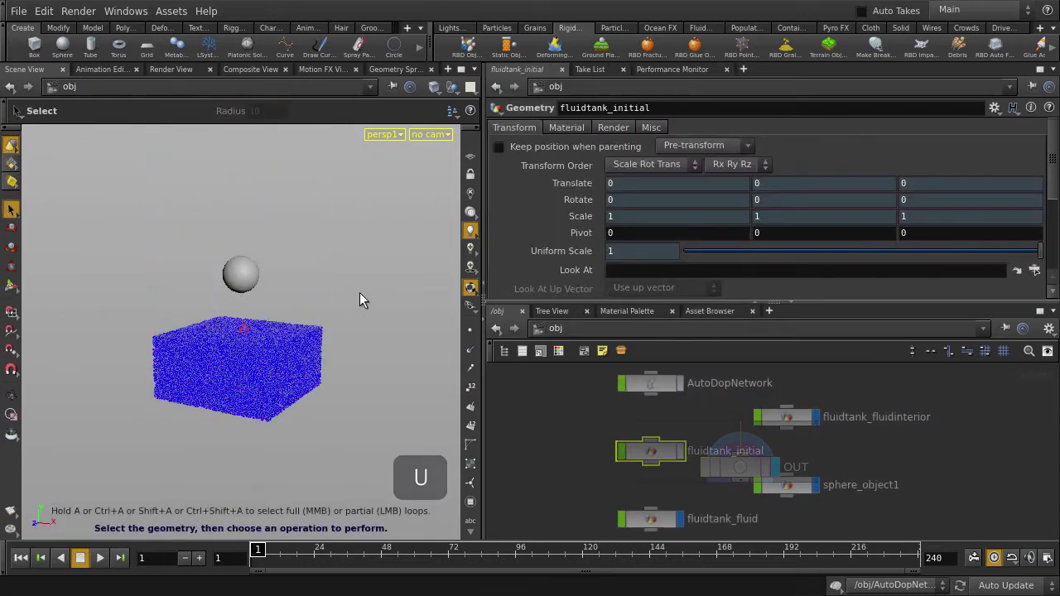
# Inside AutoDopNetwork, set flipsolver1's Volume Motion > Solver Feedback Scale to 1
pyautogui.doubleClick(651, 385)
pyautogui.press('l')
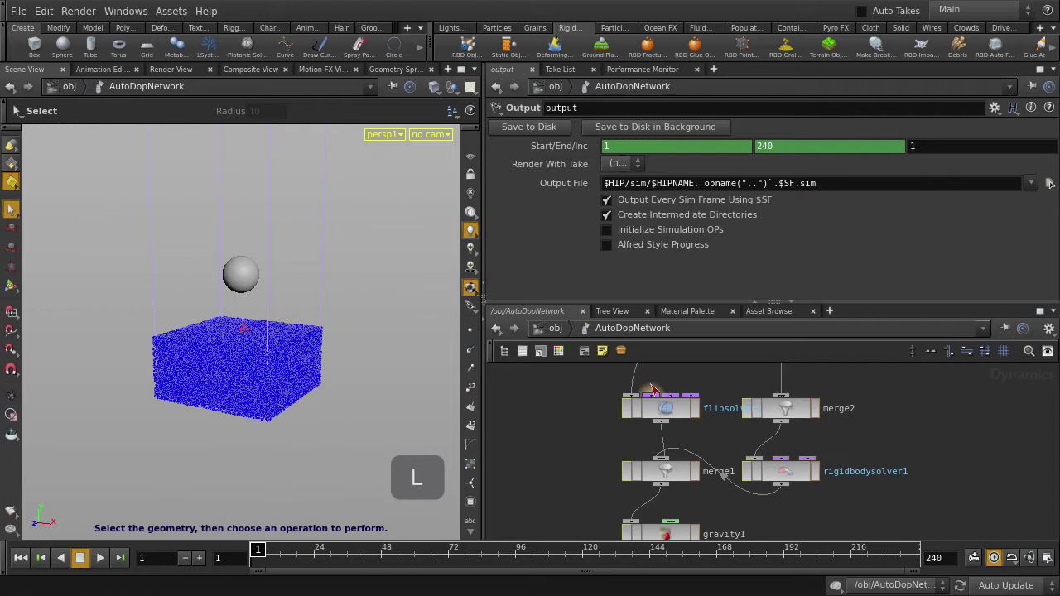
pyautogui.press('l')
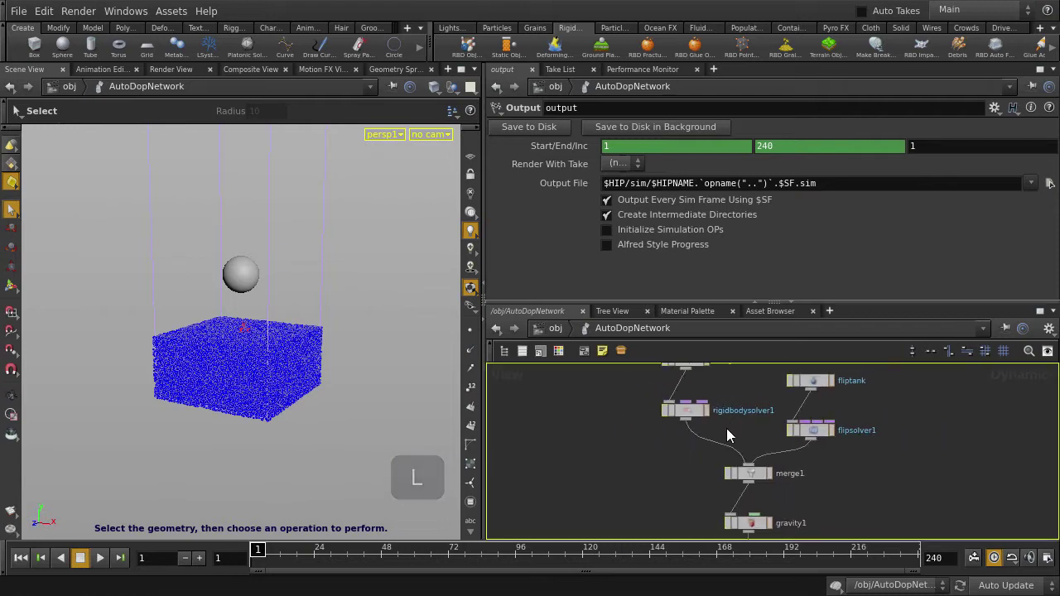
pyautogui.click(747, 523)
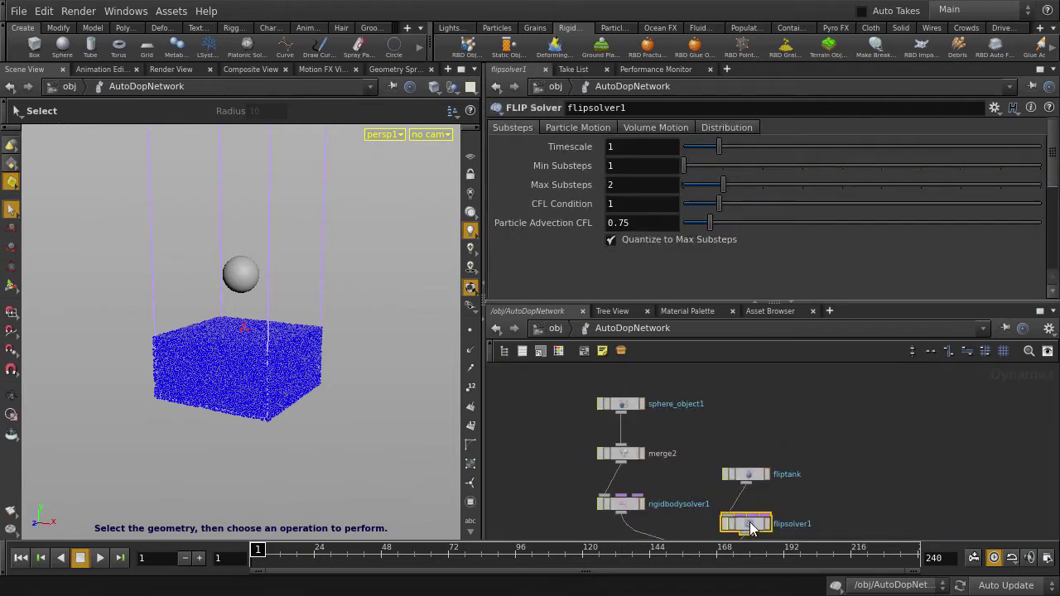
pyautogui.click(657, 127)
pyautogui.click(799, 237)
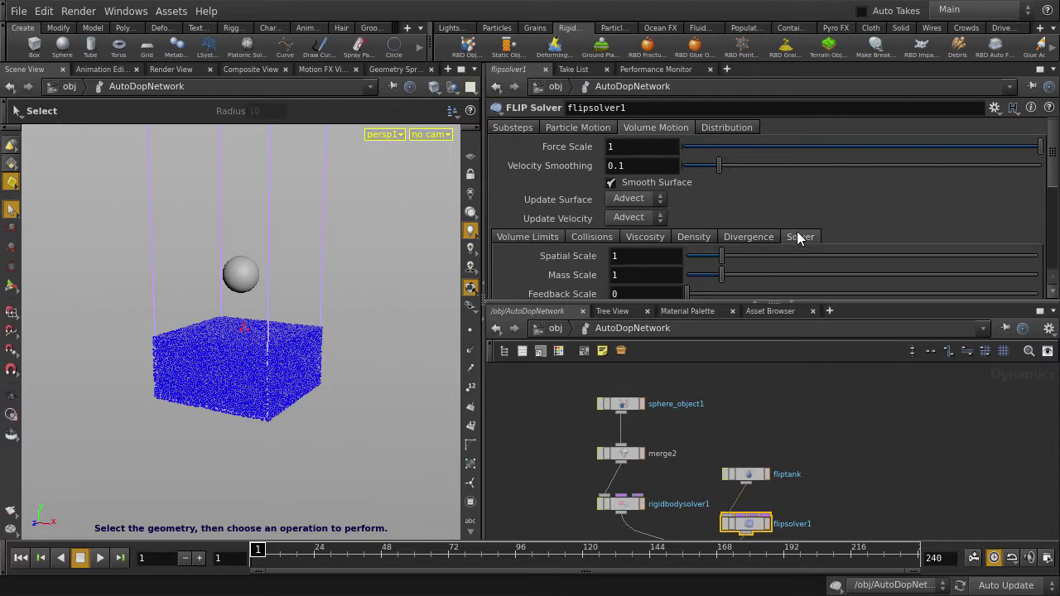
pyautogui.scroll(-3, 790, 221)
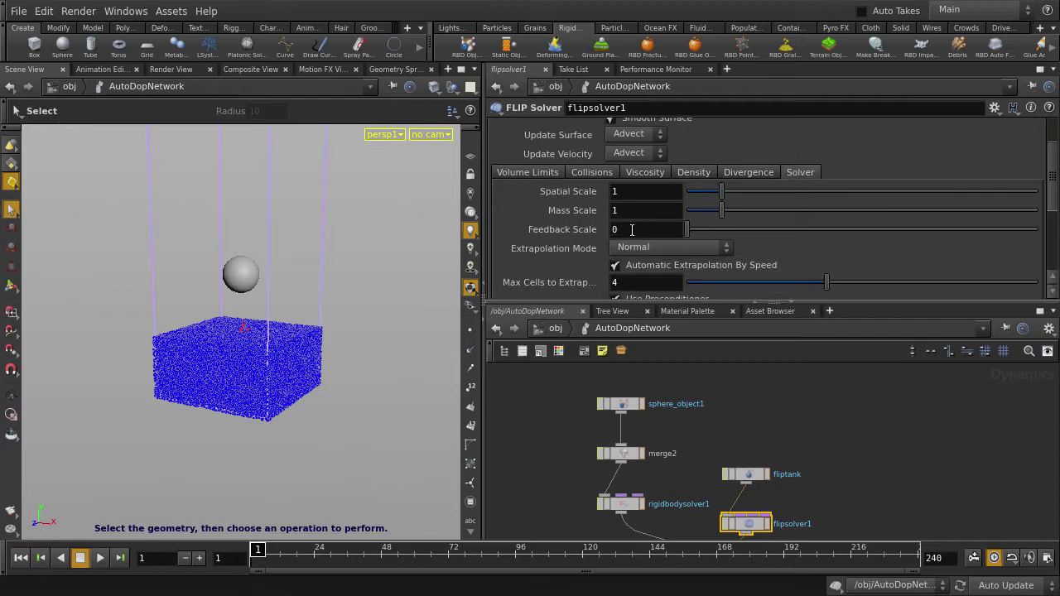
pyautogui.click(674, 229)
pyautogui.write('1')
# Set sphere_object1's Physical Density to 500
pyautogui.click(627, 405)
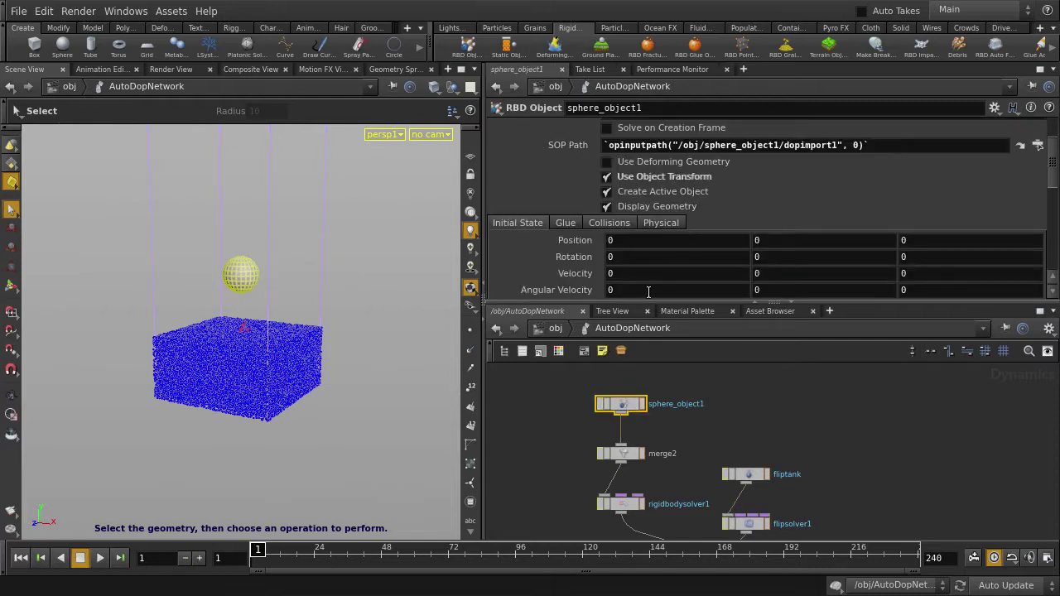
pyautogui.click(660, 223)
pyautogui.scroll(-3, 771, 217)
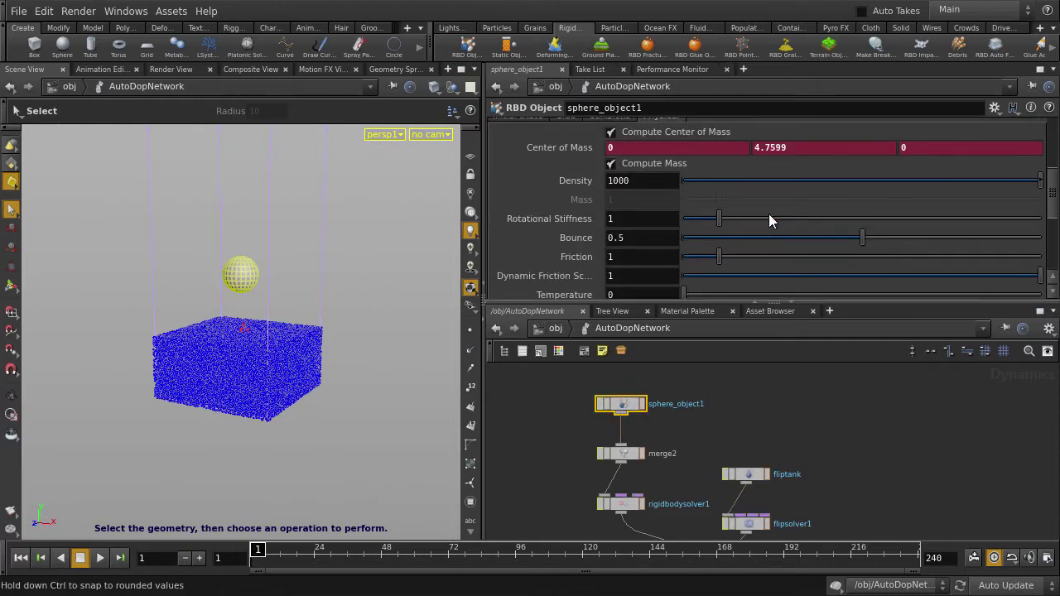
pyautogui.doubleClick(650, 181)
pyautogui.write('350')
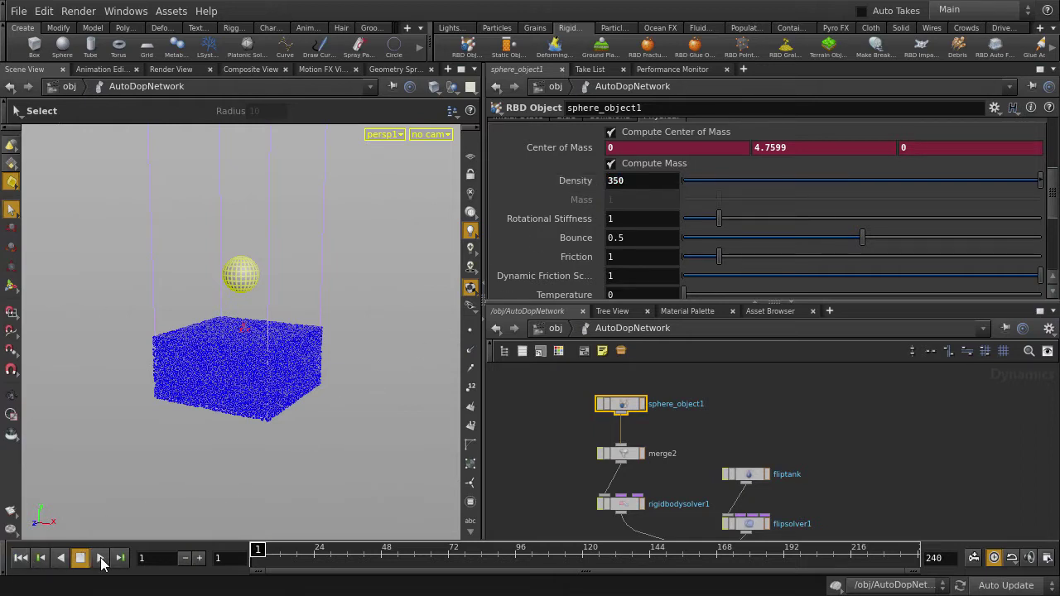
# Play to frame 61, rewind, and replay the simulation with the new density
pyautogui.click(101, 558)
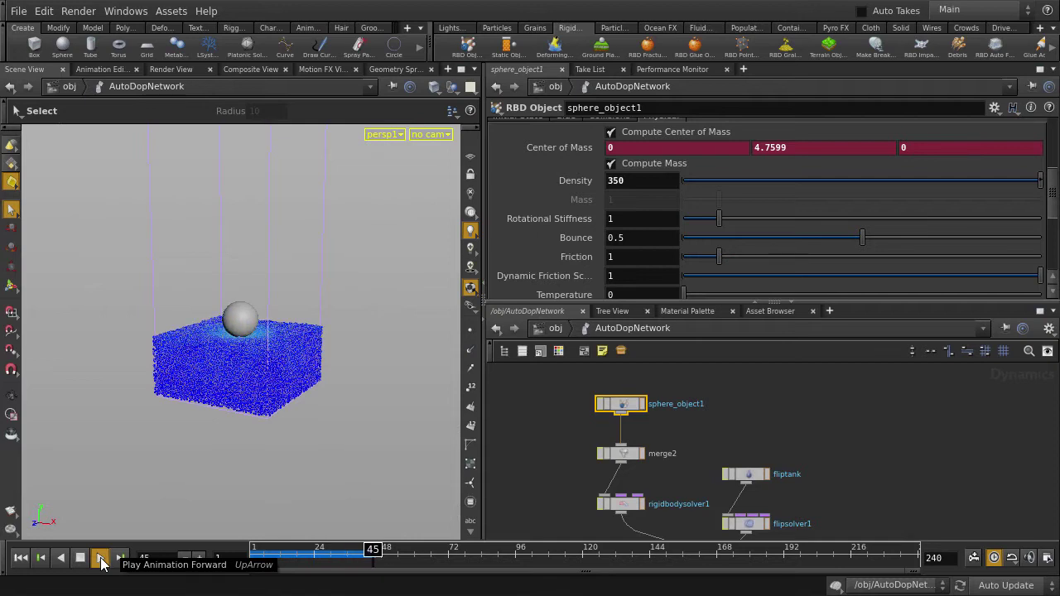
pyautogui.click(101, 559)
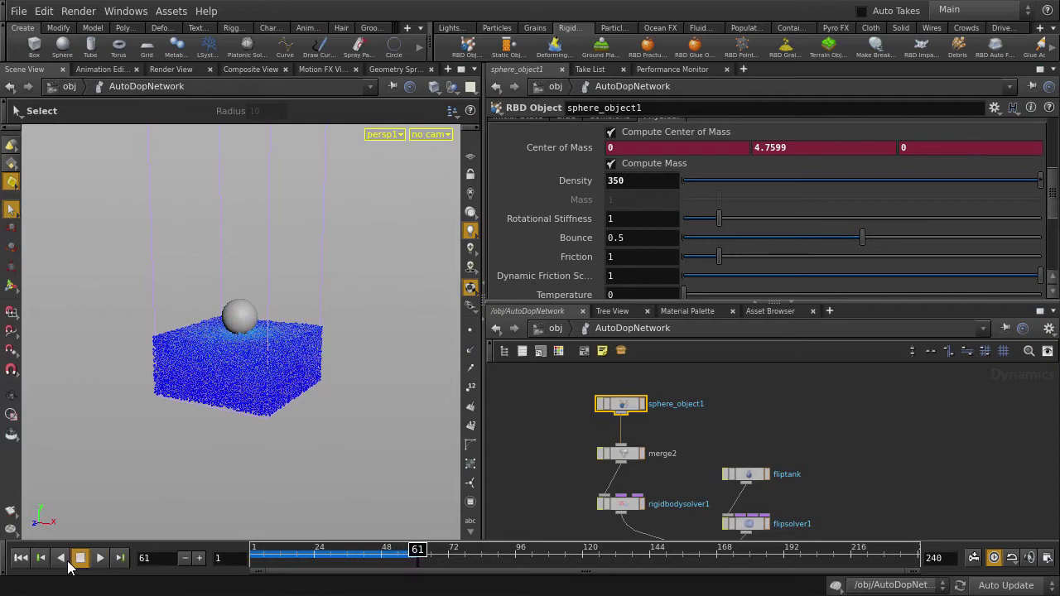
pyautogui.click(20, 558)
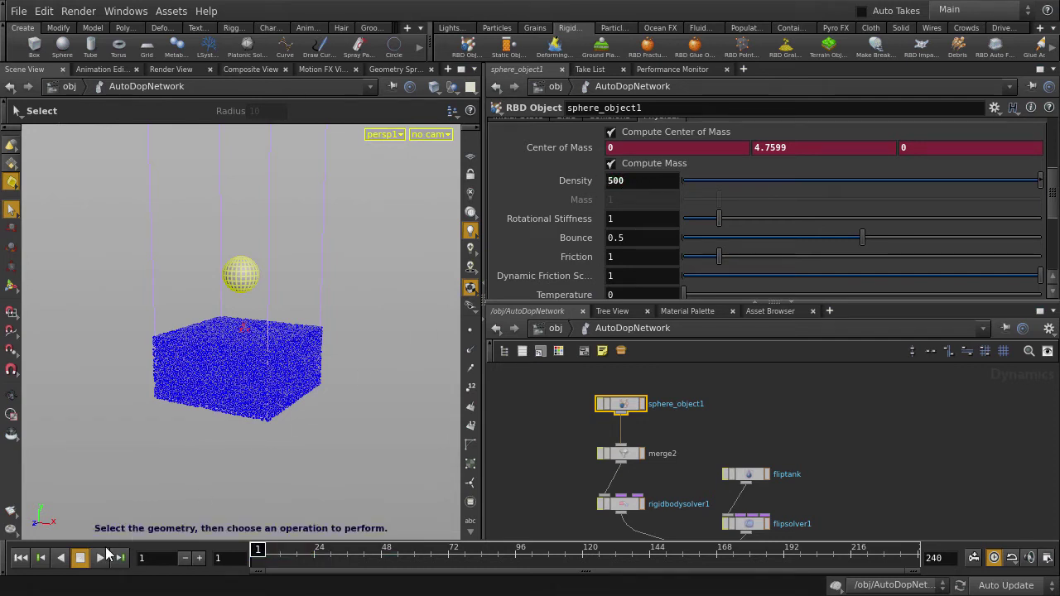
pyautogui.click(101, 559)
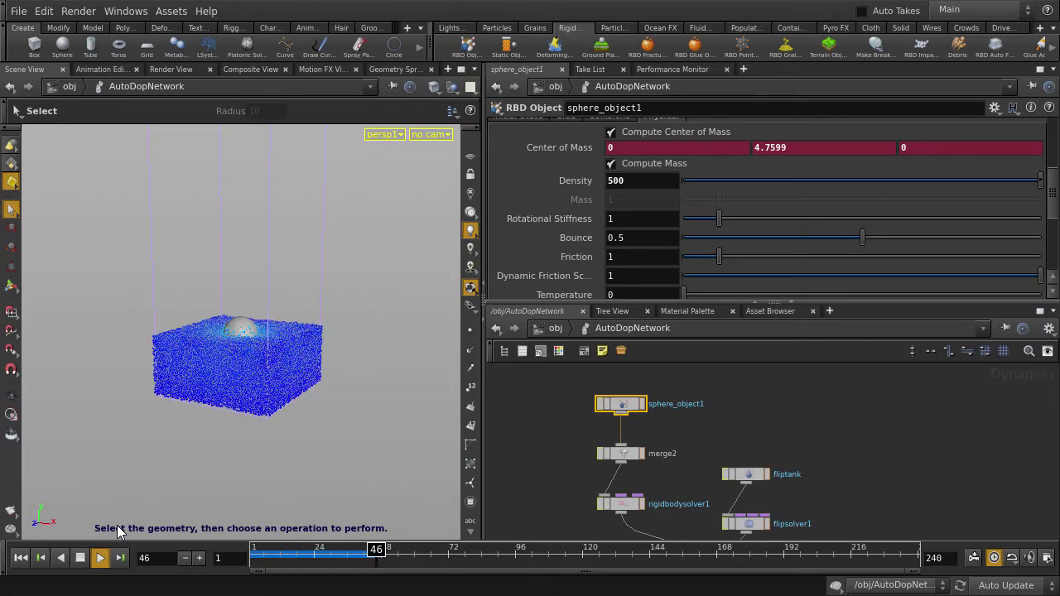
# Stop playback and raise the sphere's Density to 5000
pyautogui.click(80, 557)
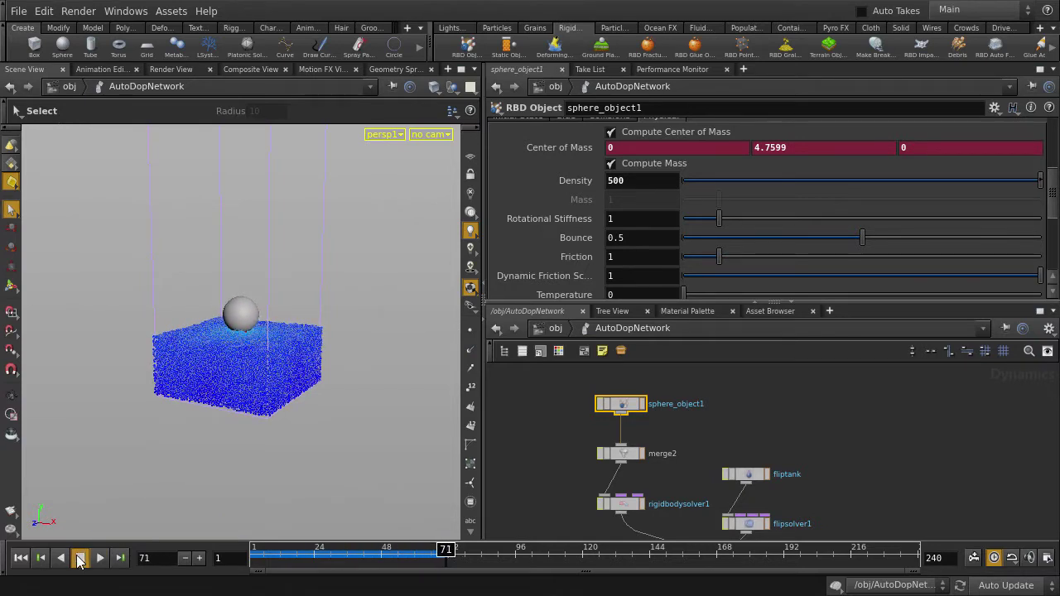
pyautogui.moveTo(636, 186); pyautogui.dragTo(600, 176)
pyautogui.write('5')
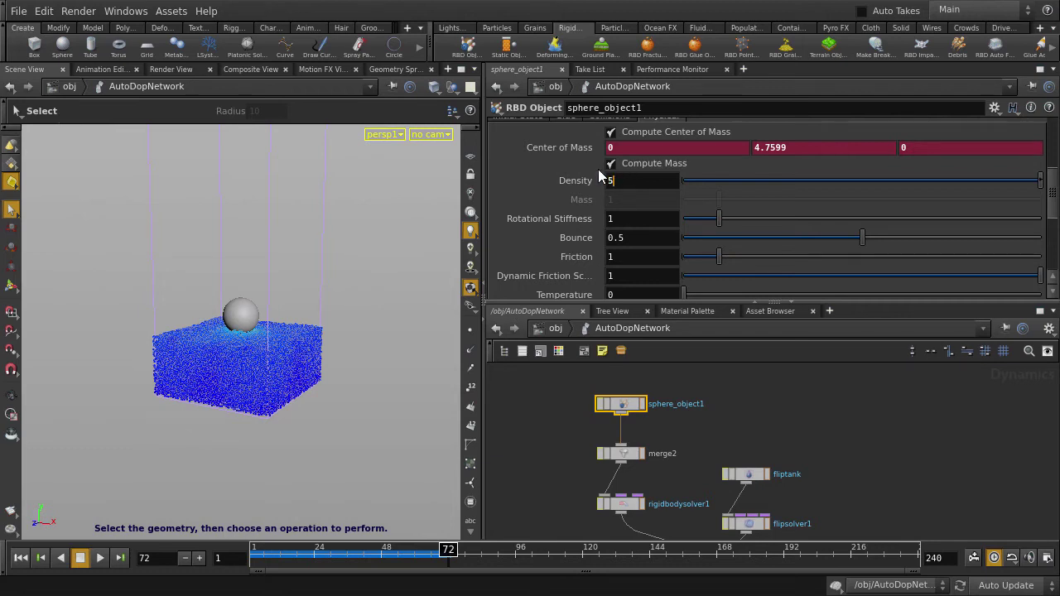
pyautogui.write('000')
pyautogui.press('Return')
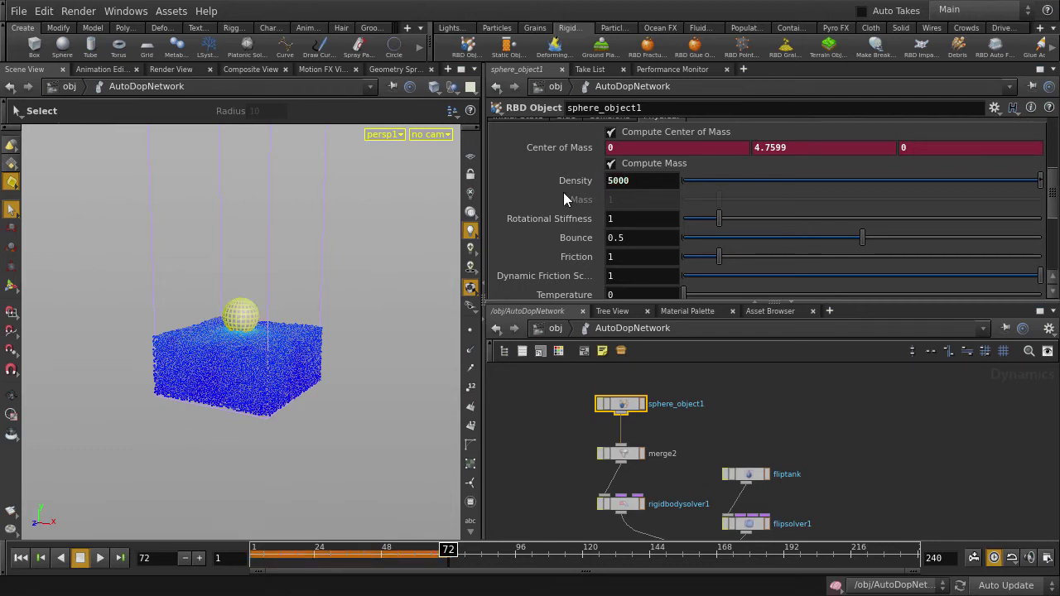
# Set the sphere's Initial State Position Y to 10 and Velocity Y to -50, then replay from frame 1
pyautogui.scroll(2, 537, 202)
pyautogui.click(525, 180)
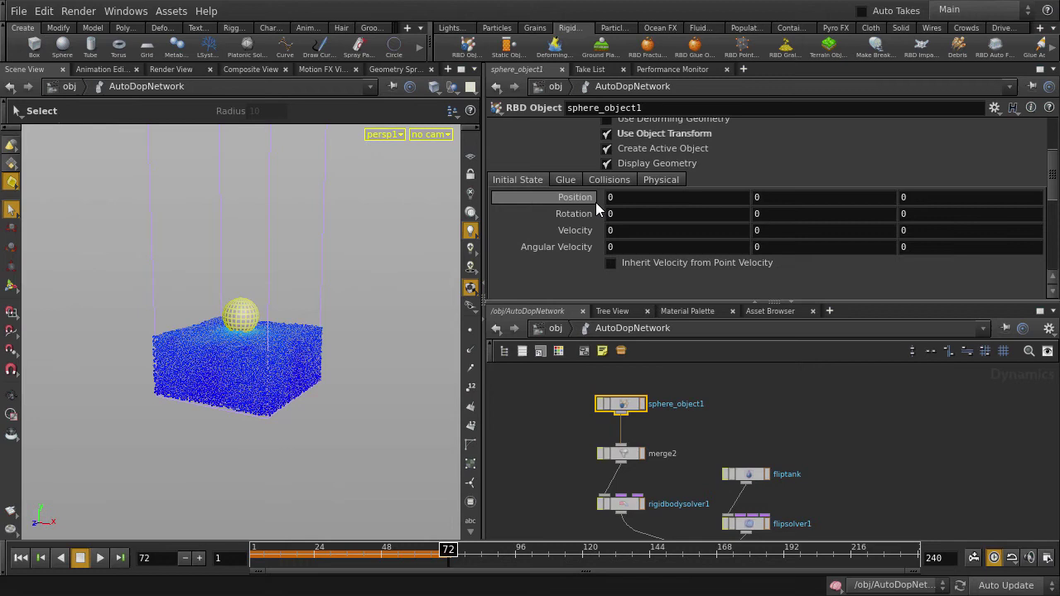
pyautogui.write('10')
pyautogui.press('Return')
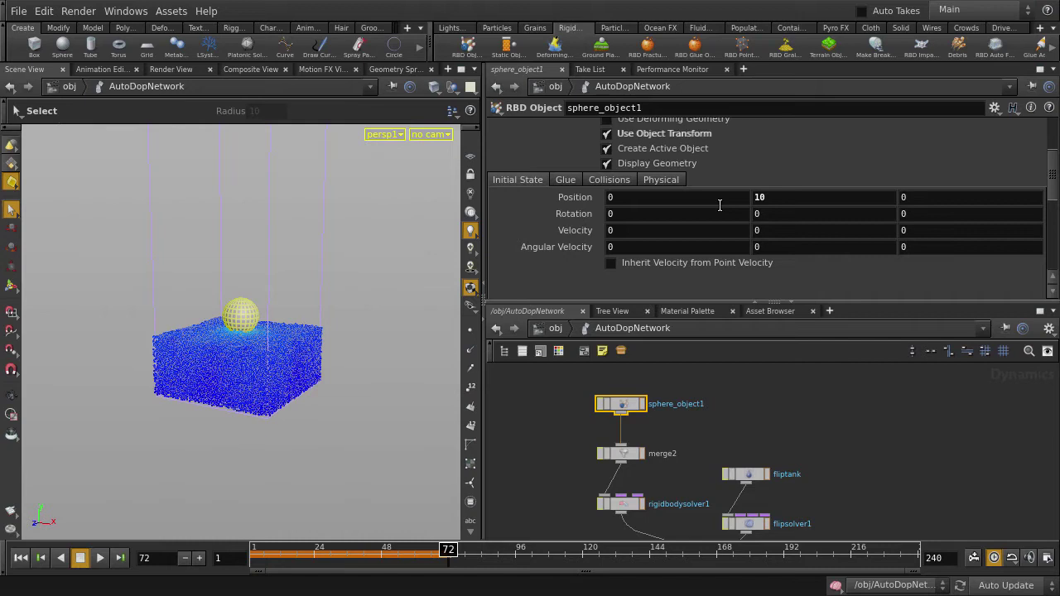
pyautogui.click(21, 557)
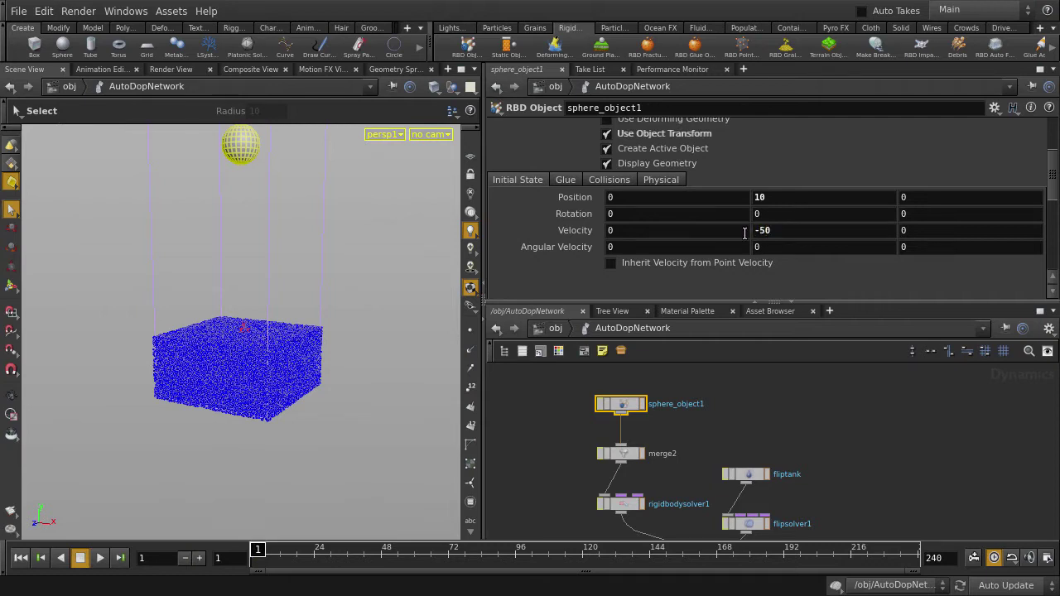
pyautogui.click(99, 558)
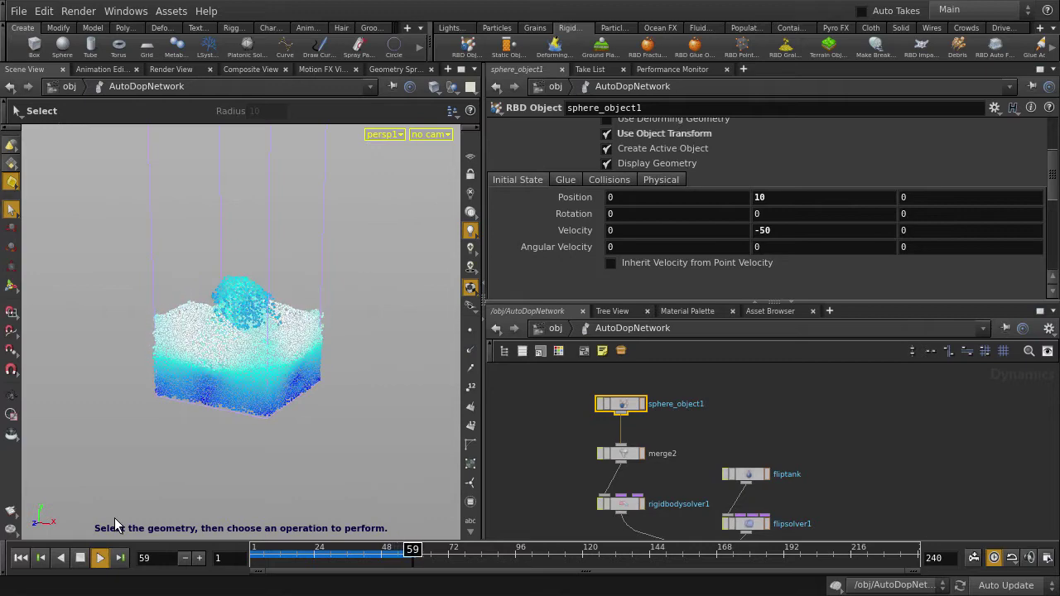
# Stop the fast drop at frame 65, orbit in on the splash, and return to /obj
pyautogui.click(80, 558)
pyautogui.keyDown('alt'); pyautogui.moveTo(203, 483); pyautogui.dragTo(372, 464); pyautogui.keyUp('alt')
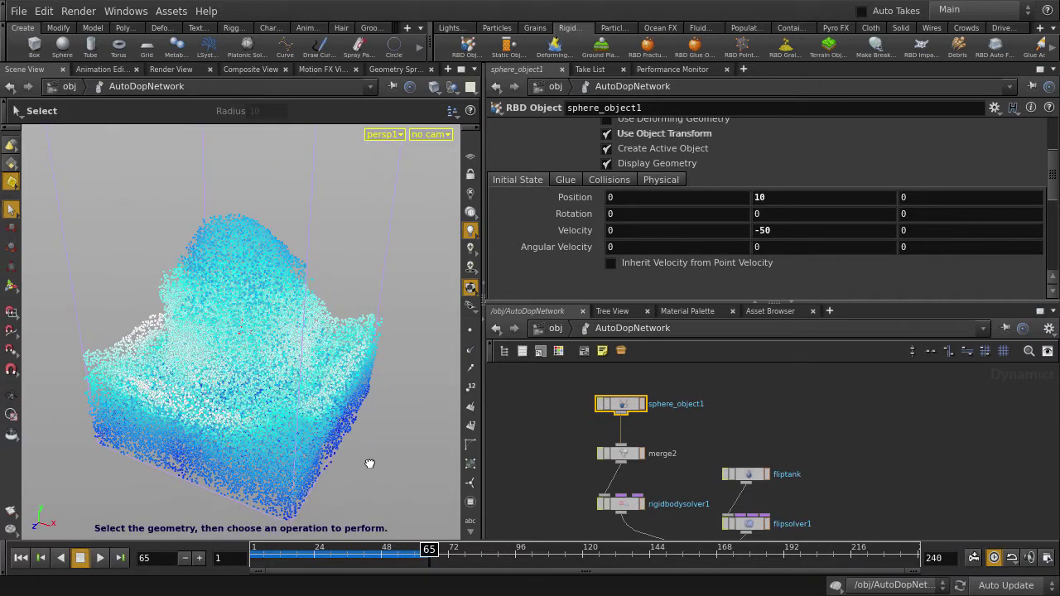
pyautogui.press('u')
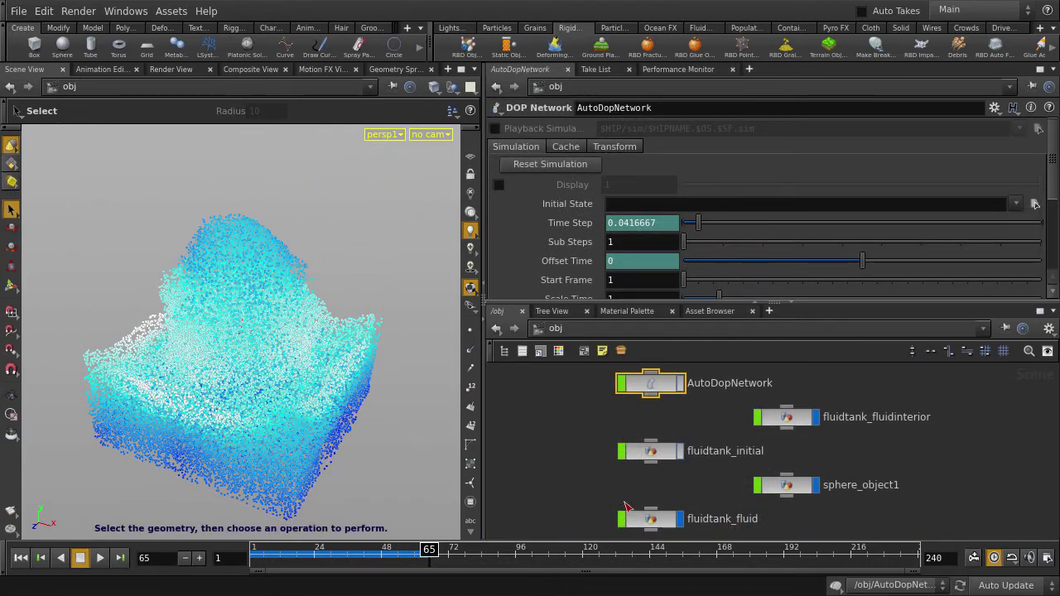
# Inside fluidtank_fluid, preview the RENDER mesh, display dopimport1 particles, and set the render flag on RENDER
pyautogui.doubleClick(648, 518)
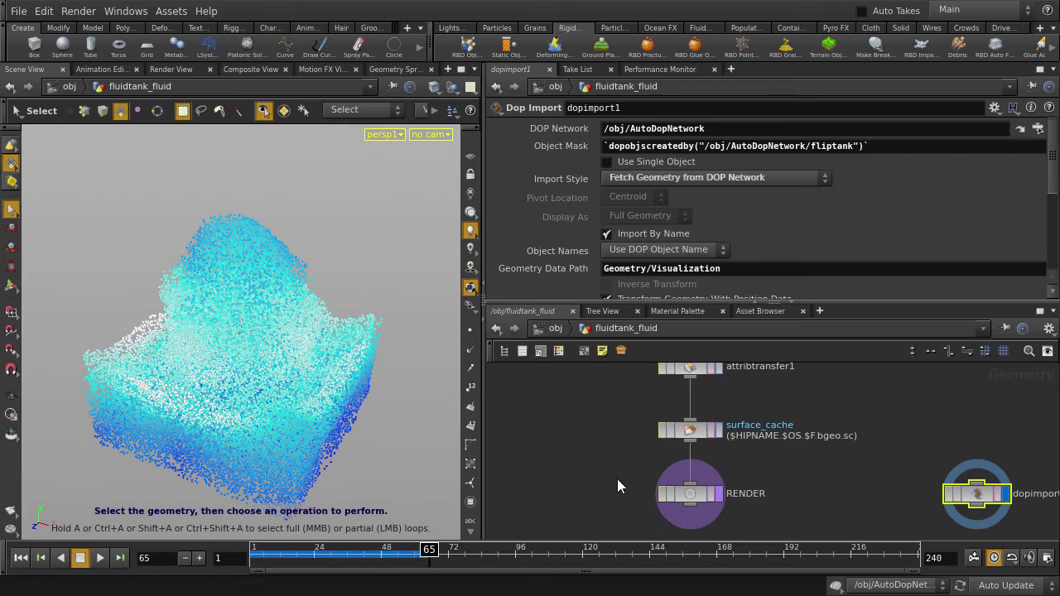
pyautogui.moveTo(616, 486); pyautogui.dragTo(525, 460, button='middle')
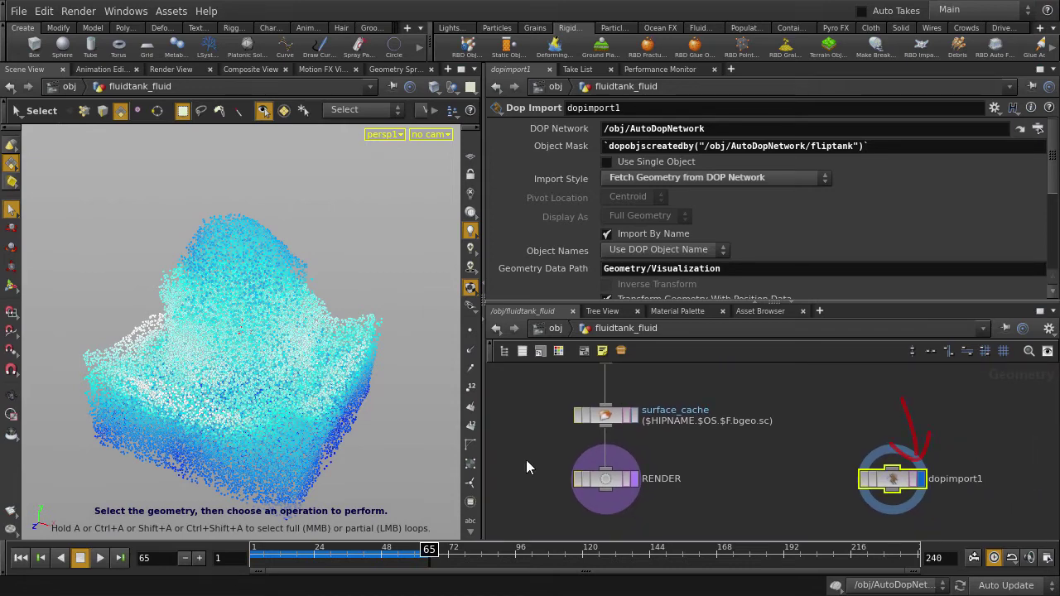
pyautogui.keyDown('alt'); pyautogui.click(633, 484); pyautogui.keyUp('alt')
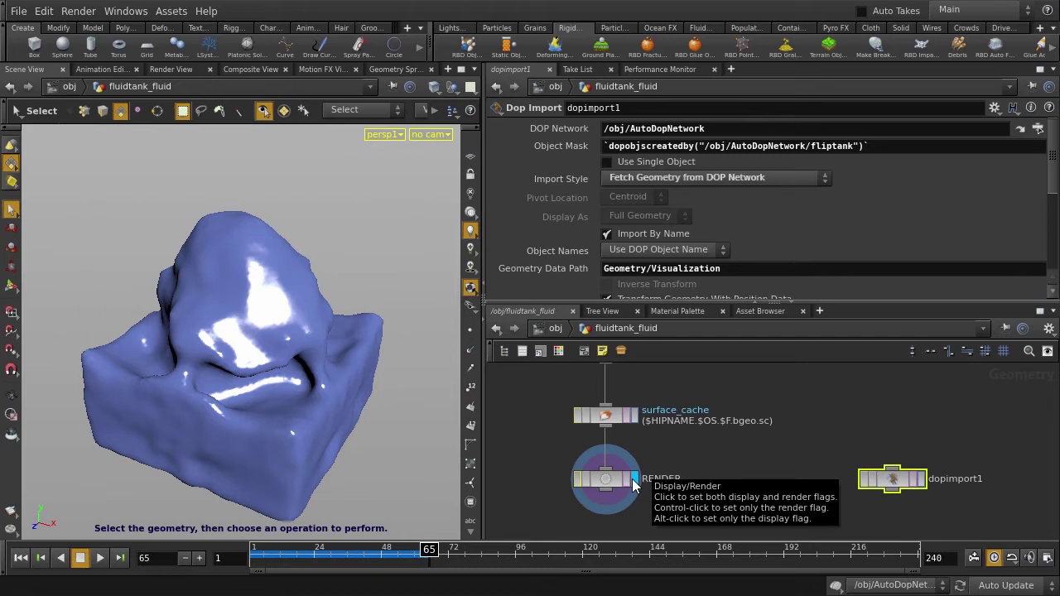
pyautogui.hotkey('ctrl', 'b')
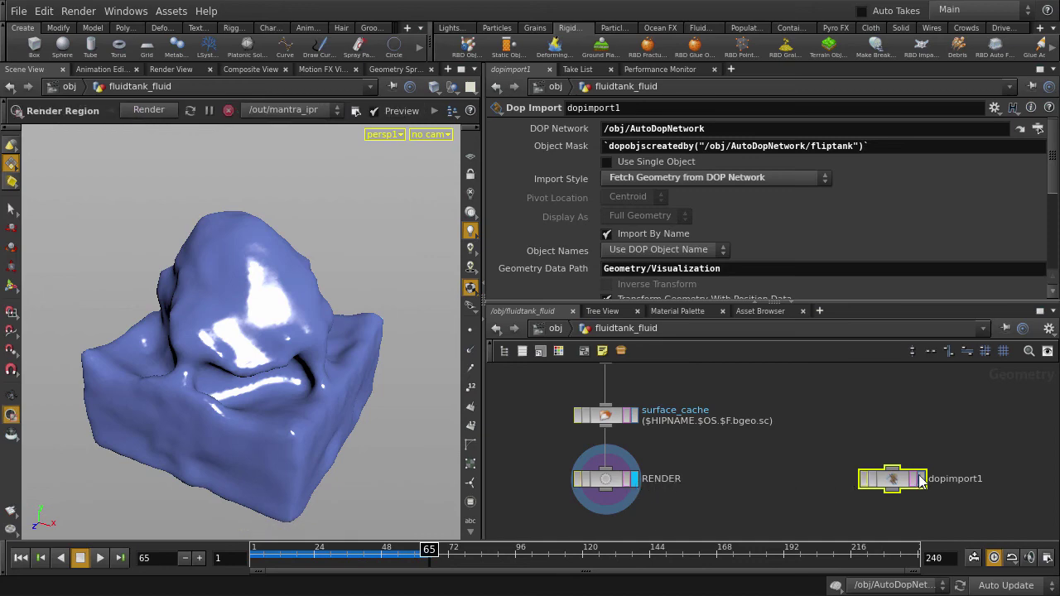
pyautogui.click(922, 480)
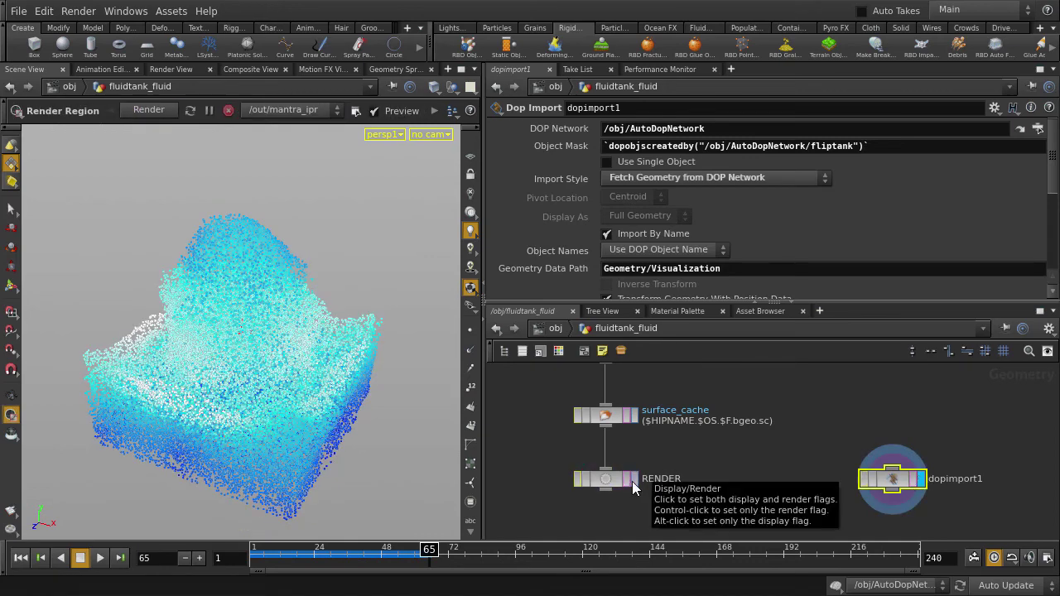
pyautogui.keyDown('ctrl'); pyautogui.click(634, 480); pyautogui.keyUp('ctrl')
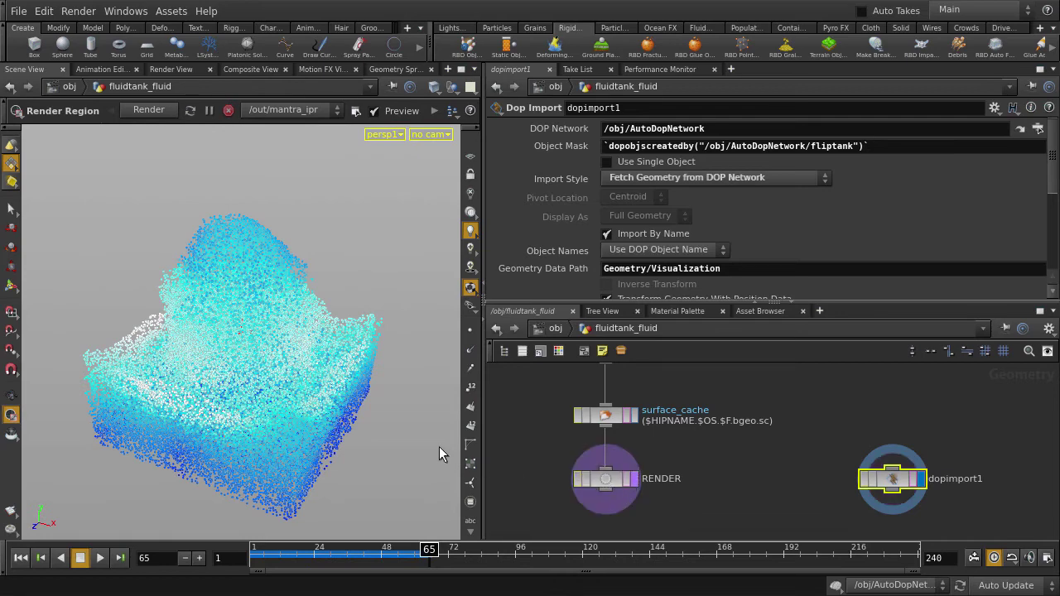
# Play the 240-frame flipbook in MPlay to watch the sphere splash into the tank
pyautogui.click(271, 572)
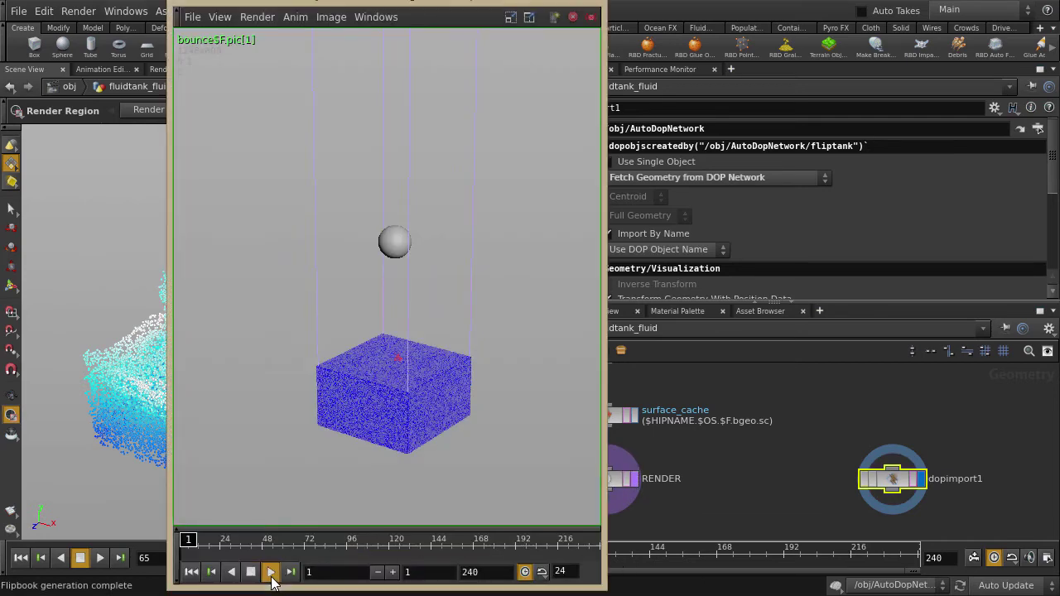